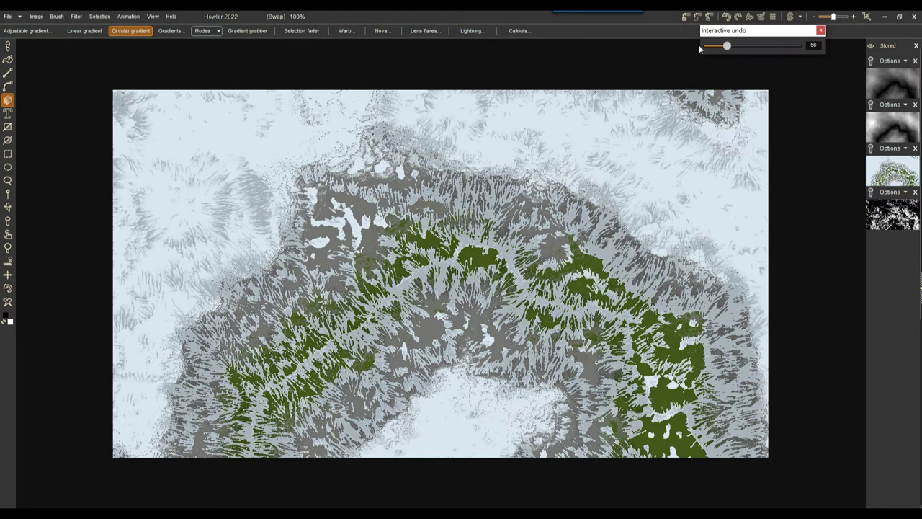
Store the coloured terrain texture from the swap image, switch to the main image, and store its grayscale height map too.
{"action": "left_click", "coordinate": [688, 18]}
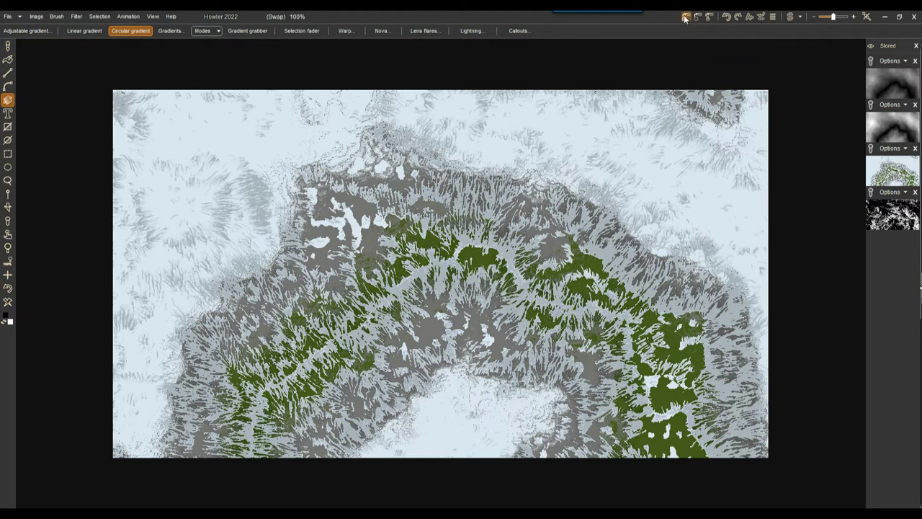
{"action": "left_click", "coordinate": [791, 17]}
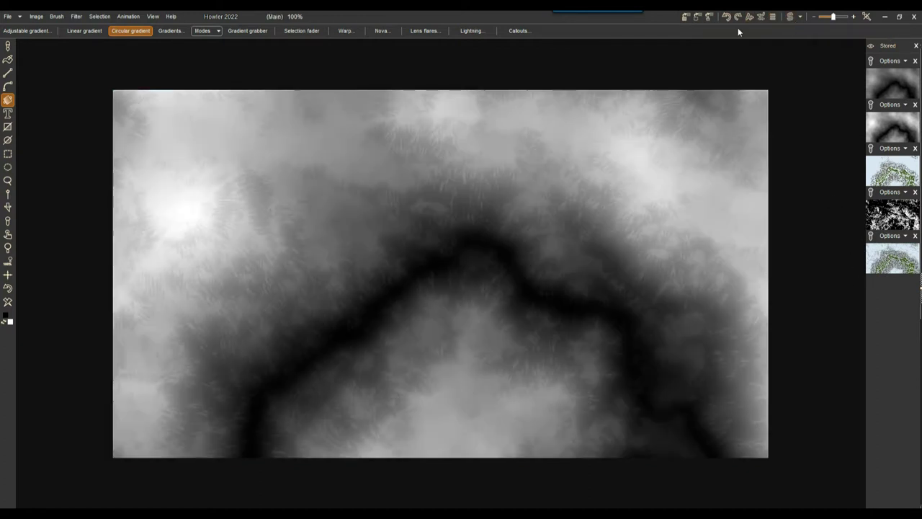
{"action": "left_click", "coordinate": [687, 20]}
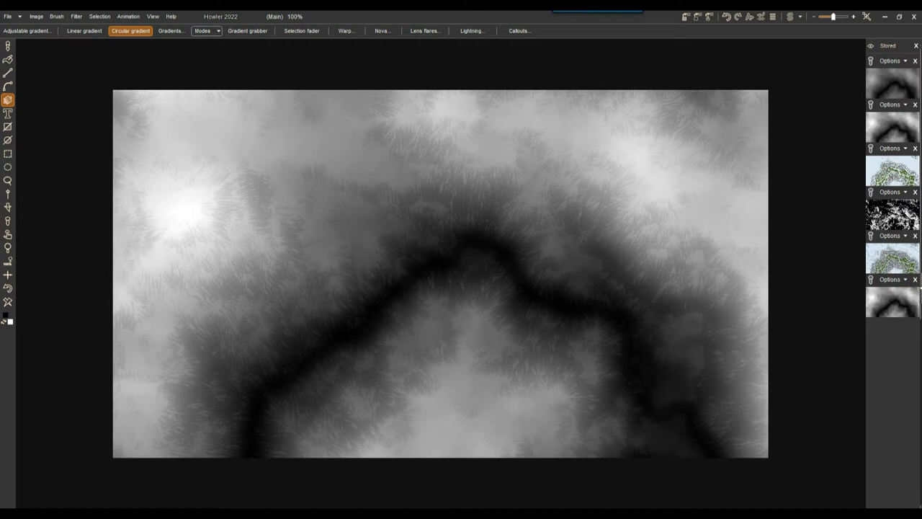
{"action": "left_click", "coordinate": [7, 16]}
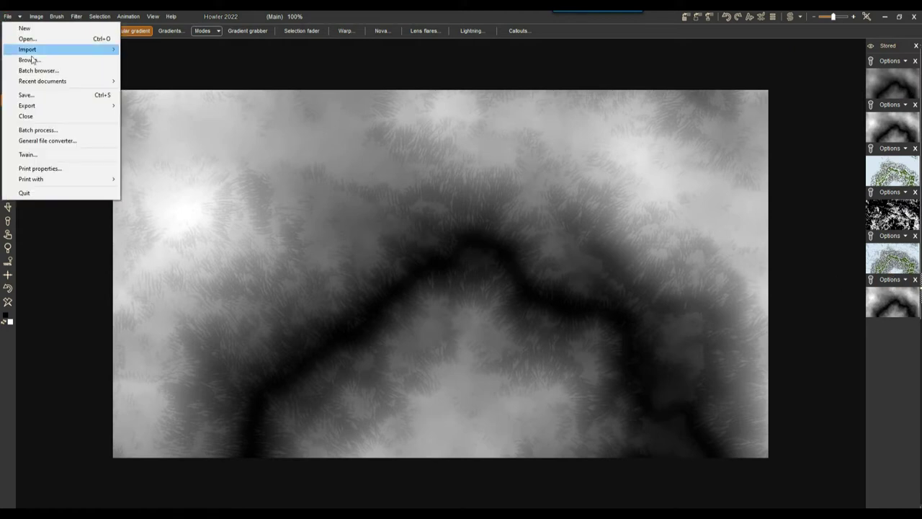
{"action": "left_click", "coordinate": [347, 15]}
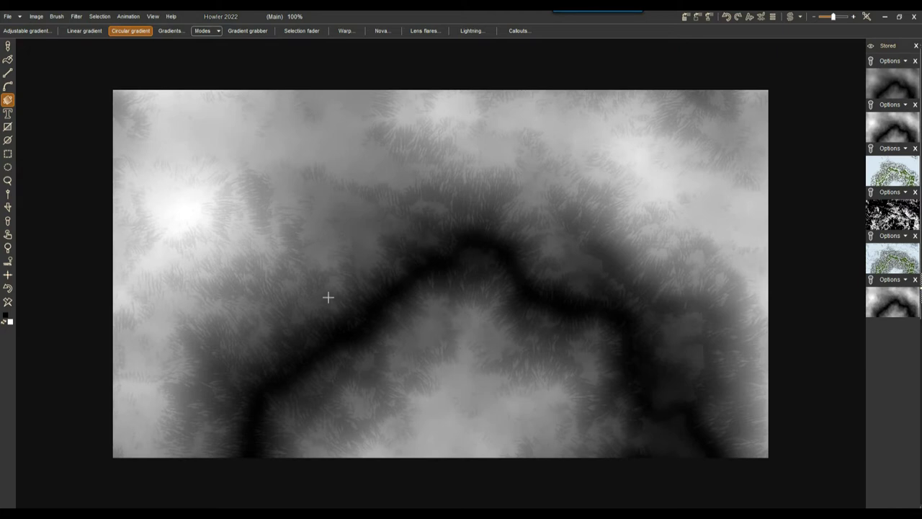
Switch to the browser showing pexels.com and search for "skies" photos.
{"action": "key", "text": "alt+Tab"}
{"action": "left_click", "coordinate": [223, 83]}
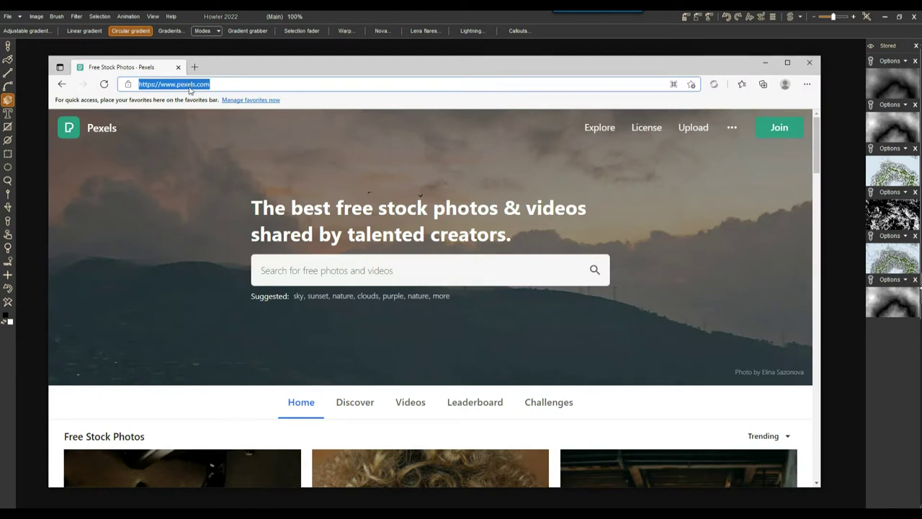
{"action": "left_click", "coordinate": [199, 83]}
{"action": "left_click_drag", "start_coordinate": [197, 84], "coordinate": [232, 85]}
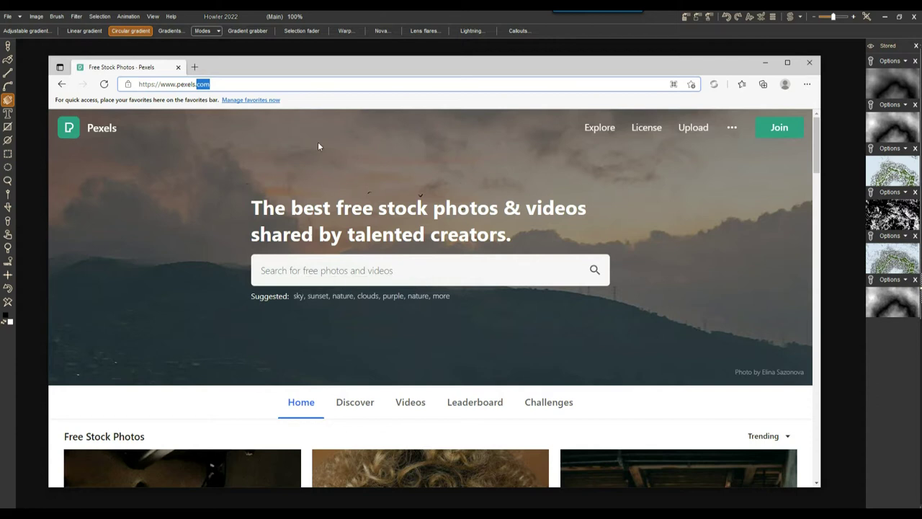
{"action": "left_click", "coordinate": [261, 84]}
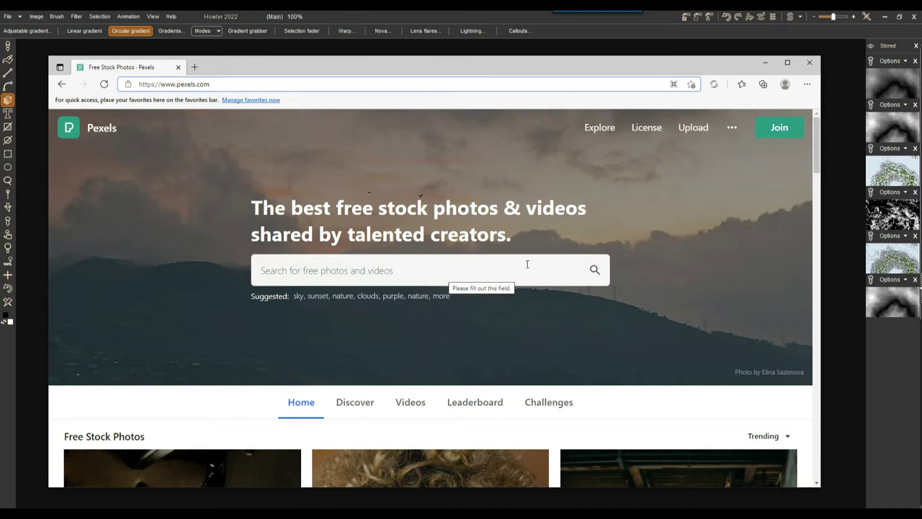
{"action": "left_click", "coordinate": [401, 270]}
{"action": "type", "text": "skies"}
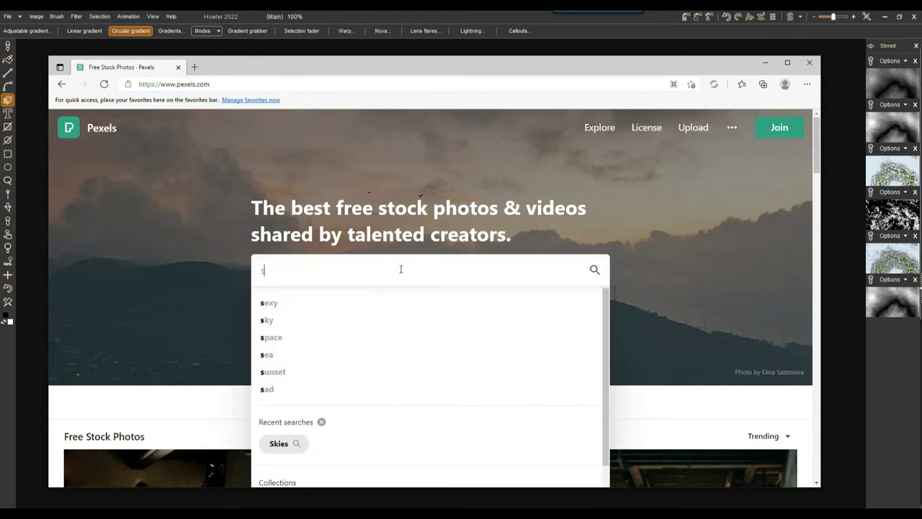
{"action": "key", "text": "Return"}
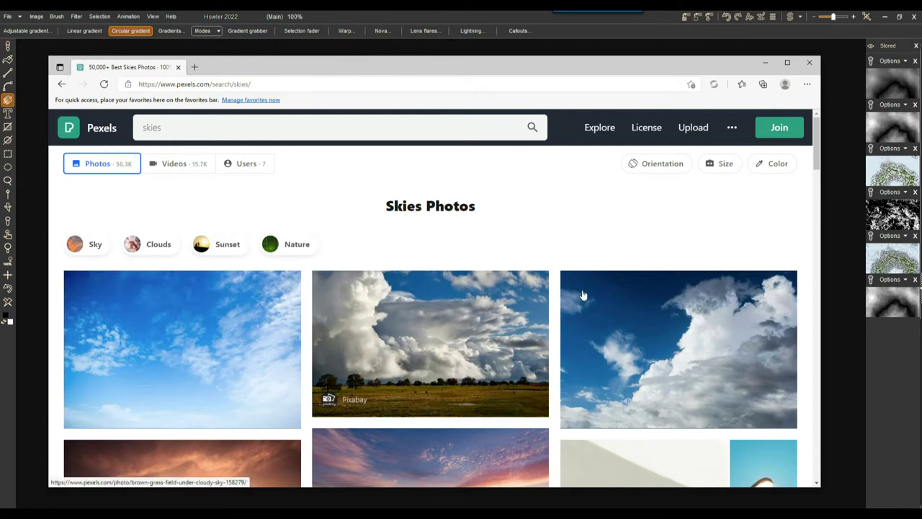
Look through the skies photo results for a cloud image suitable as a sky.
{"action": "scroll", "coordinate": [819, 166], "scroll_direction": "down", "scroll_amount": 2}
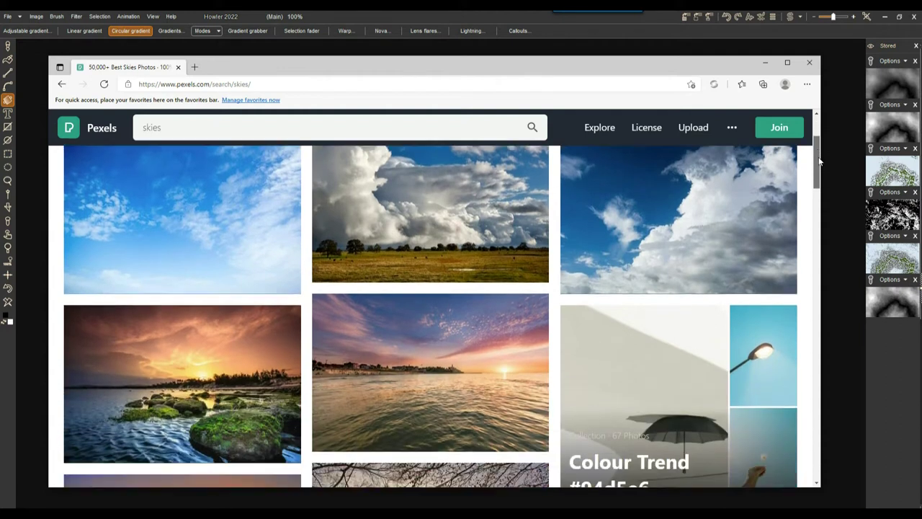
{"action": "left_click_drag", "start_coordinate": [819, 166], "coordinate": [825, 249]}
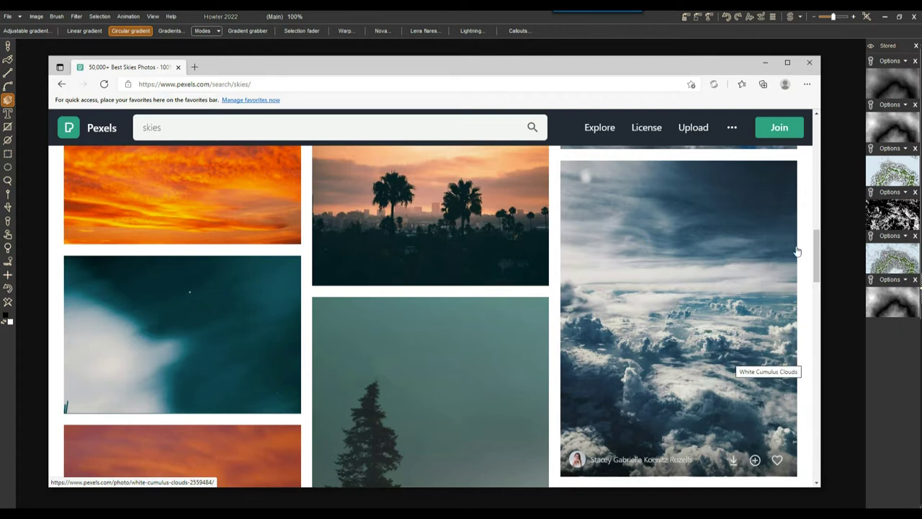
{"action": "scroll", "coordinate": [817, 248], "scroll_direction": "down", "scroll_amount": 10}
{"action": "scroll", "coordinate": [820, 281], "scroll_direction": "down", "scroll_amount": 5}
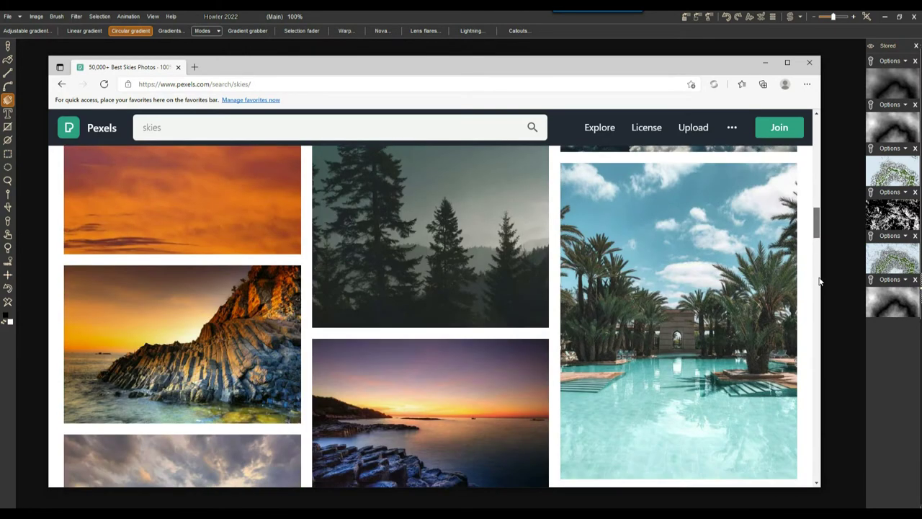
{"action": "scroll", "coordinate": [821, 298], "scroll_direction": "down", "scroll_amount": 5}
{"action": "scroll", "coordinate": [823, 311], "scroll_direction": "down", "scroll_amount": 5}
{"action": "scroll", "coordinate": [826, 327], "scroll_direction": "up", "scroll_amount": 3}
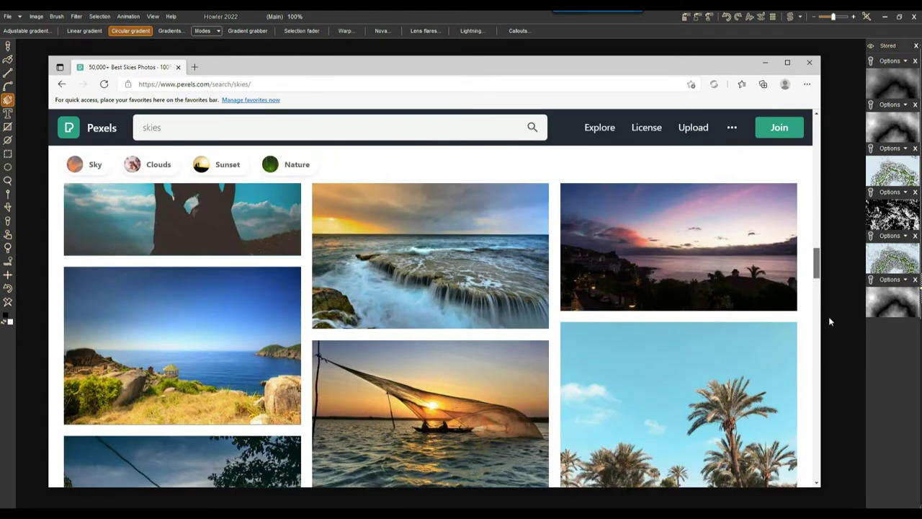
{"action": "scroll", "coordinate": [829, 322], "scroll_direction": "down", "scroll_amount": 5}
{"action": "scroll", "coordinate": [833, 362], "scroll_direction": "down", "scroll_amount": 10}
{"action": "scroll", "coordinate": [835, 392], "scroll_direction": "down", "scroll_amount": 3}
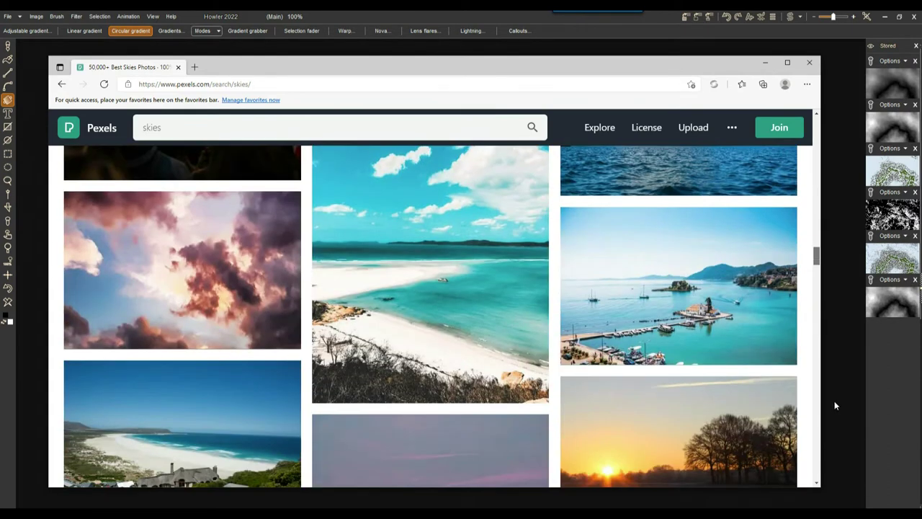
{"action": "scroll", "coordinate": [834, 396], "scroll_direction": "up", "scroll_amount": 2}
{"action": "scroll", "coordinate": [835, 396], "scroll_direction": "down", "scroll_amount": 6}
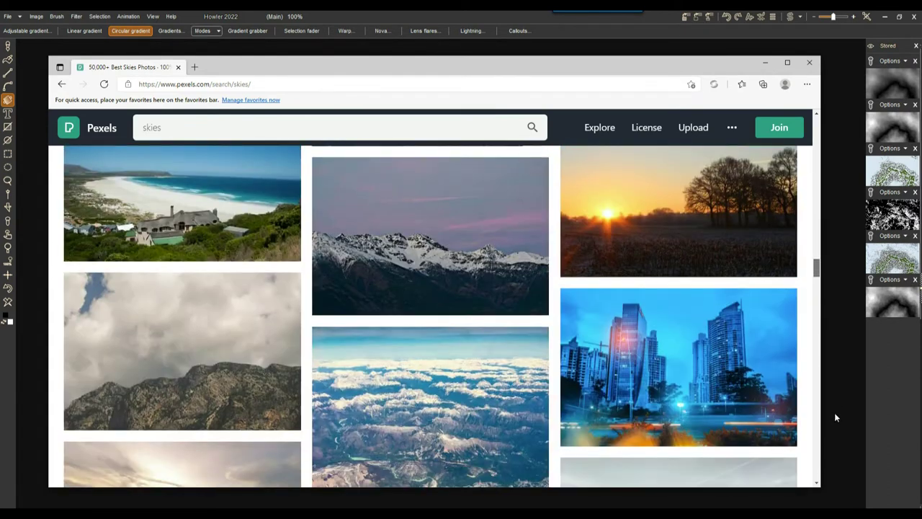
{"action": "scroll", "coordinate": [835, 421], "scroll_direction": "down", "scroll_amount": 8}
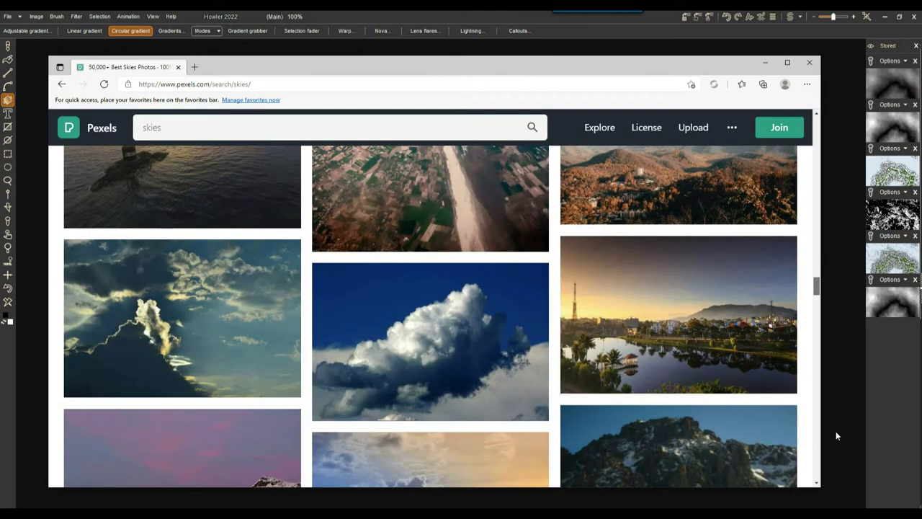
{"action": "scroll", "coordinate": [836, 435], "scroll_direction": "down", "scroll_amount": 10}
{"action": "scroll", "coordinate": [839, 474], "scroll_direction": "down", "scroll_amount": 5}
{"action": "scroll", "coordinate": [840, 477], "scroll_direction": "up", "scroll_amount": 2}
{"action": "scroll", "coordinate": [840, 477], "scroll_direction": "up", "scroll_amount": 2}
{"action": "scroll", "coordinate": [840, 470], "scroll_direction": "up", "scroll_amount": 15}
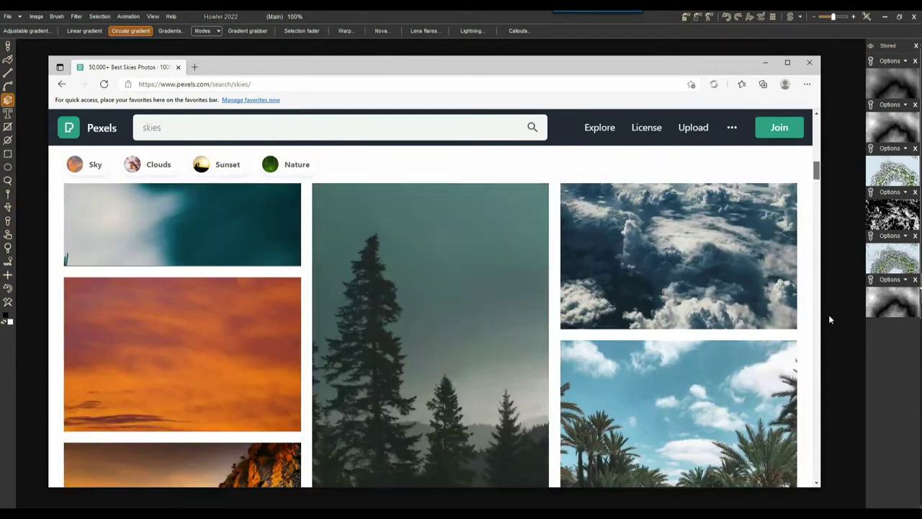
{"action": "scroll", "coordinate": [829, 317], "scroll_direction": "up", "scroll_amount": 3}
{"action": "scroll", "coordinate": [829, 310], "scroll_direction": "down", "scroll_amount": 2}
Open the White Cumulus Clouds photo, look over its similar photos, and enlarge the image.
{"action": "left_click", "coordinate": [717, 346]}
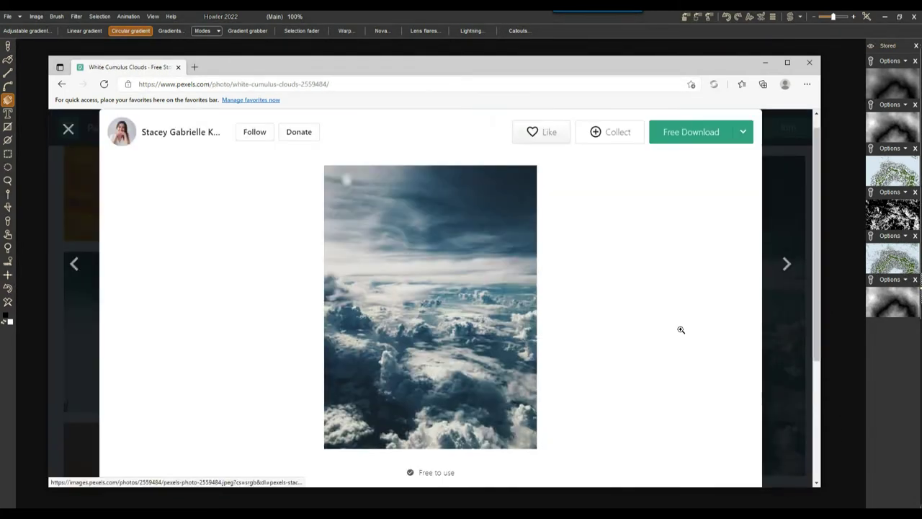
{"action": "scroll", "coordinate": [426, 328], "scroll_direction": "down", "scroll_amount": 6}
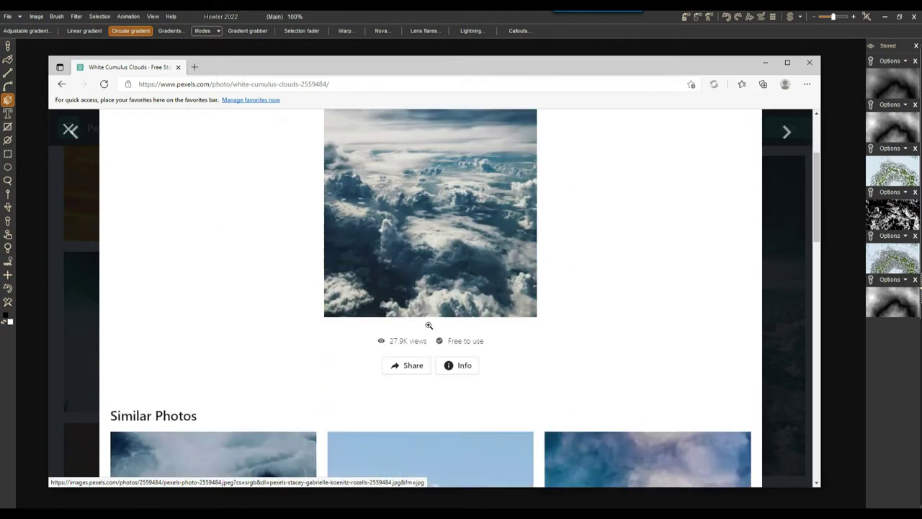
{"action": "scroll", "coordinate": [426, 328], "scroll_direction": "up", "scroll_amount": 6}
{"action": "scroll", "coordinate": [428, 321], "scroll_direction": "down", "scroll_amount": 8}
{"action": "scroll", "coordinate": [428, 322], "scroll_direction": "down", "scroll_amount": 5}
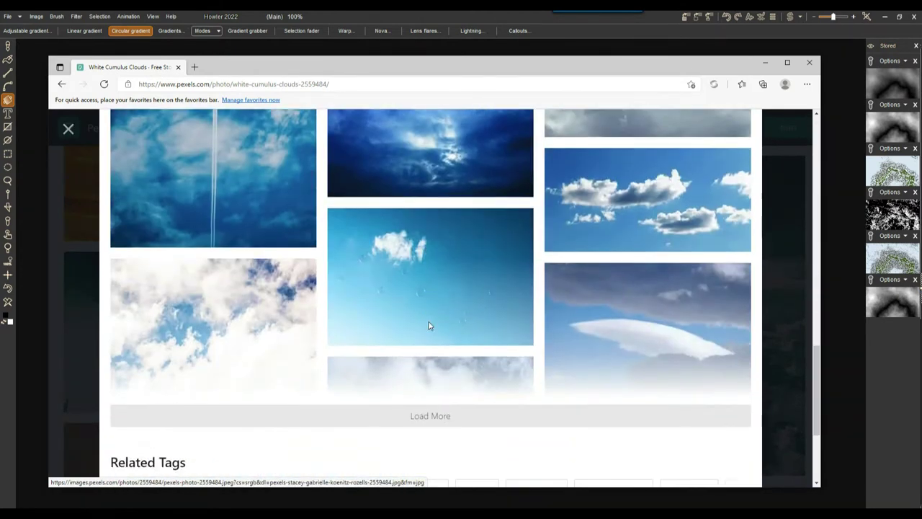
{"action": "scroll", "coordinate": [428, 323], "scroll_direction": "down", "scroll_amount": 5}
{"action": "scroll", "coordinate": [428, 324], "scroll_direction": "up", "scroll_amount": 15}
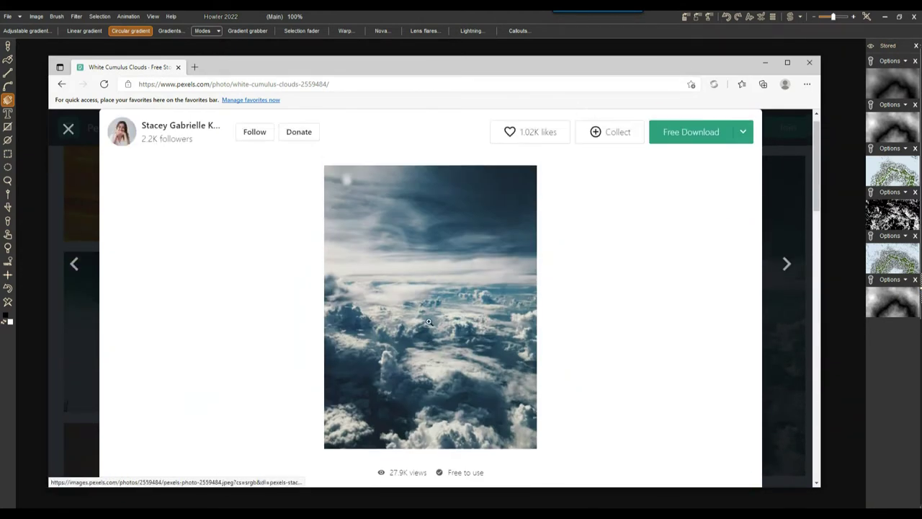
{"action": "left_click", "coordinate": [436, 298]}
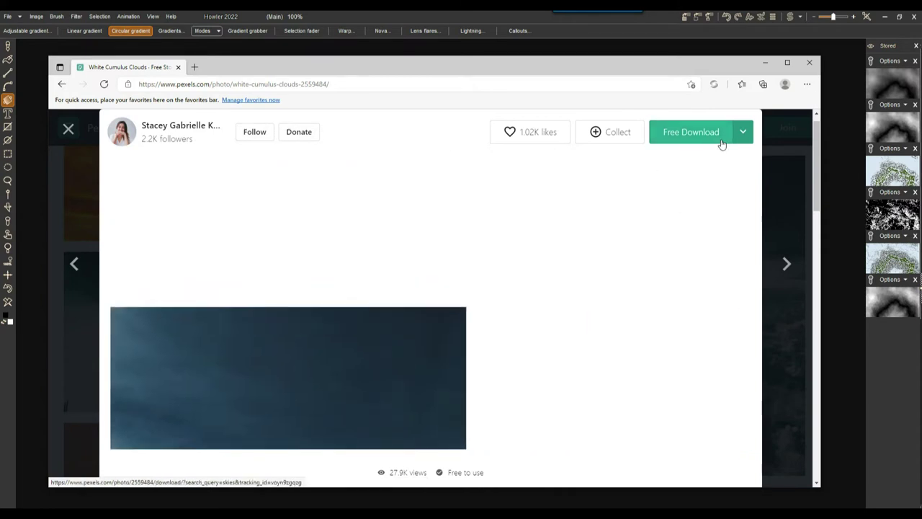
Download the White Cumulus Clouds photo at its Original size (2878 x 3838) and open the downloaded file.
{"action": "left_click", "coordinate": [744, 133]}
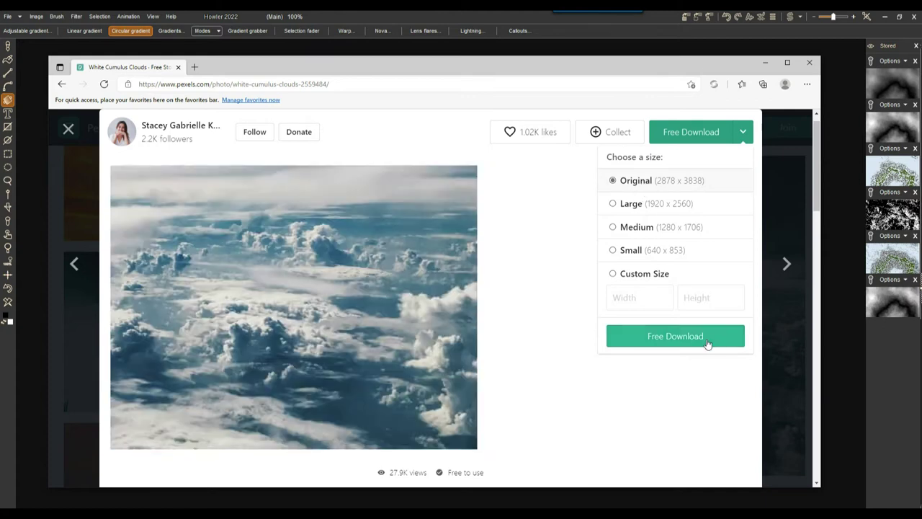
{"action": "left_click", "coordinate": [667, 335]}
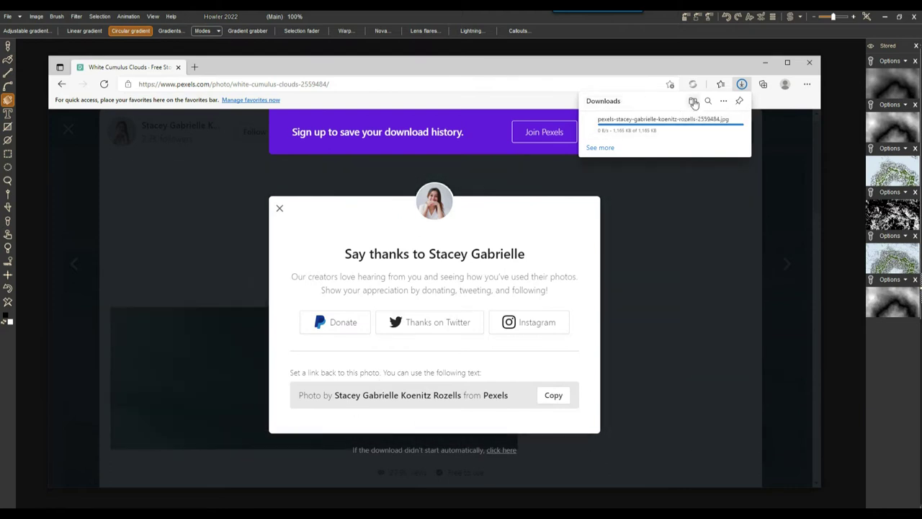
{"action": "left_click", "coordinate": [636, 127]}
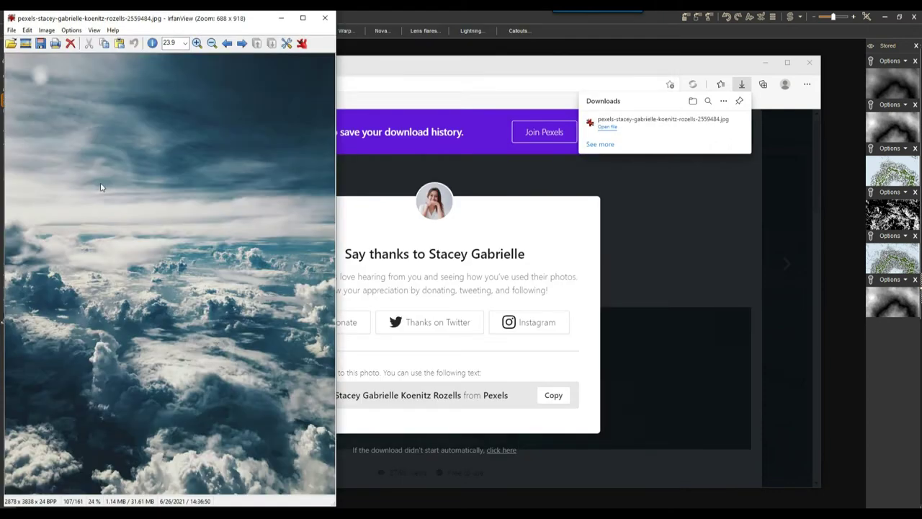
Switch to Howler and paste the copied cloud photo, replacing the existing image.
{"action": "left_click", "coordinate": [621, 28]}
{"action": "key", "text": "ctrl+v"}
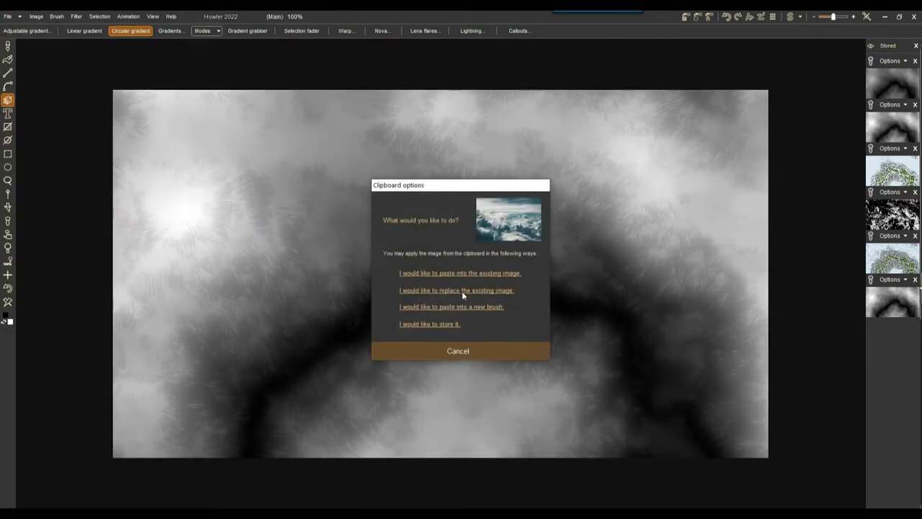
{"action": "left_click", "coordinate": [464, 291]}
Select the full width of the cloud photo down to about two-thirds of its height and crop the image to that selection.
{"action": "scroll", "coordinate": [336, 238], "scroll_direction": "down", "scroll_amount": 3}
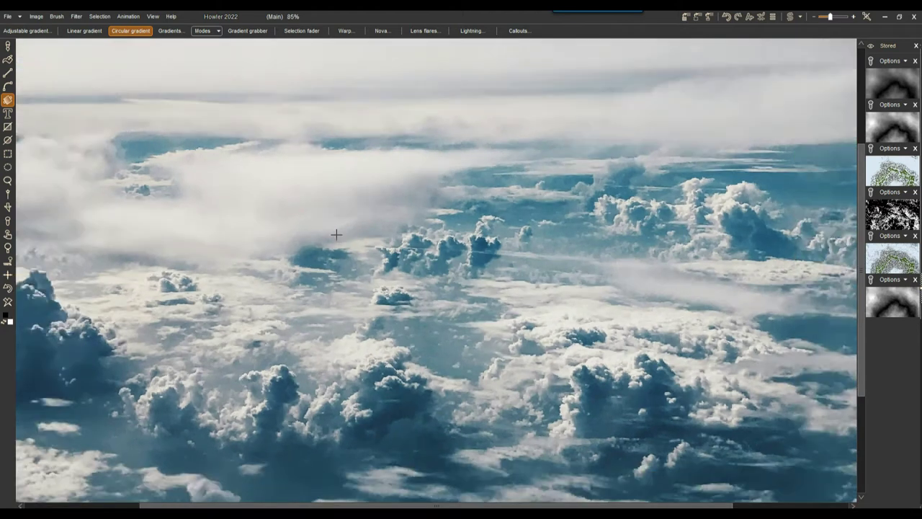
{"action": "scroll", "coordinate": [339, 234], "scroll_direction": "down", "scroll_amount": 3}
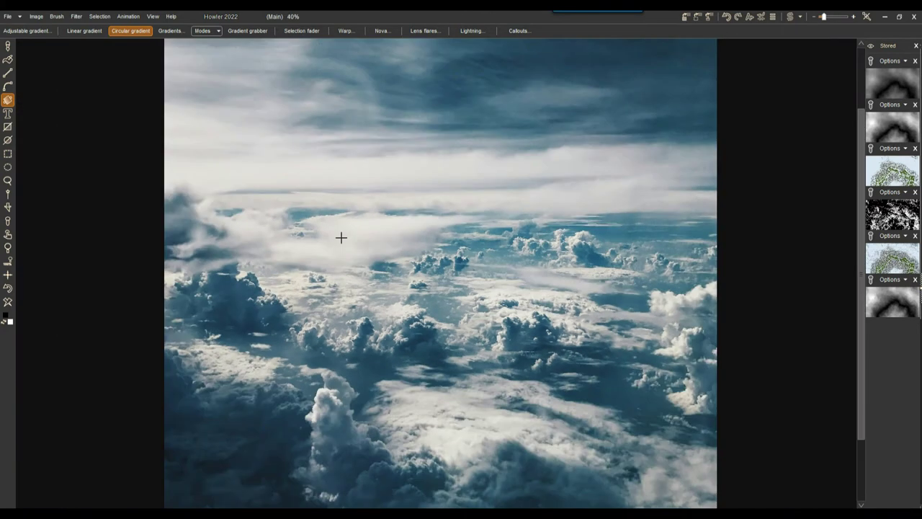
{"action": "scroll", "coordinate": [406, 282], "scroll_direction": "down", "scroll_amount": 3}
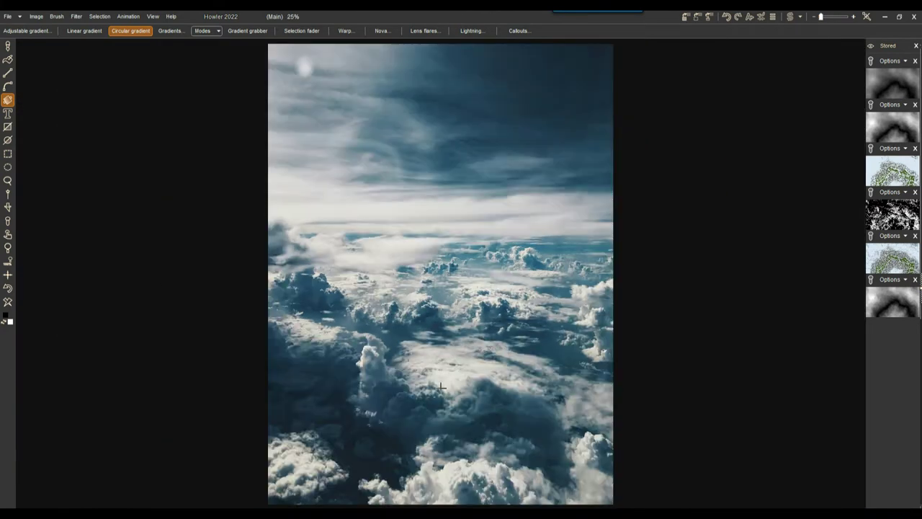
{"action": "scroll", "coordinate": [516, 339], "scroll_direction": "down", "scroll_amount": 3}
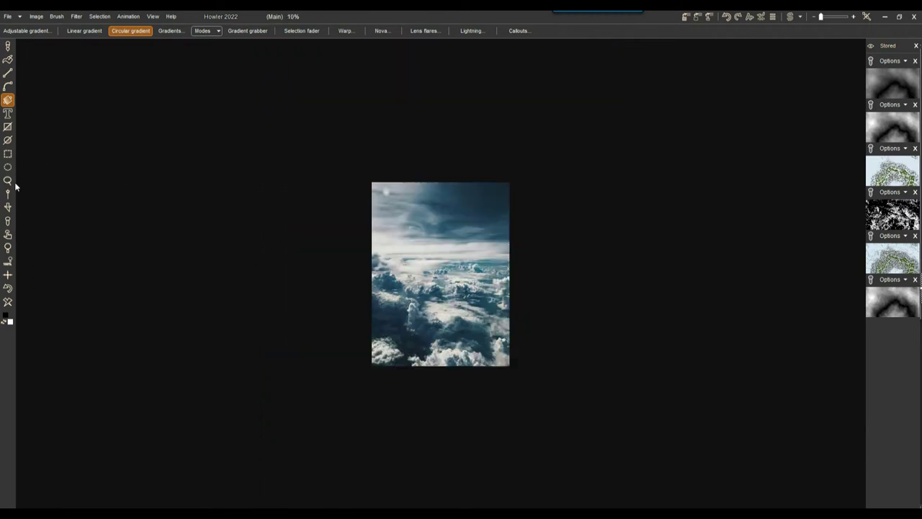
{"action": "left_click", "coordinate": [7, 154]}
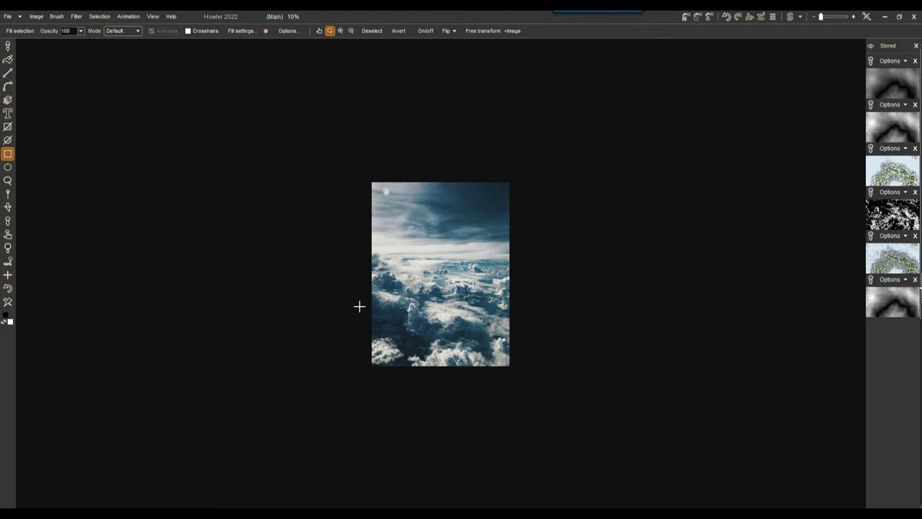
{"action": "left_click_drag", "start_coordinate": [557, 311], "coordinate": [527, 303]}
{"action": "scroll", "coordinate": [454, 281], "scroll_direction": "up", "scroll_amount": 2}
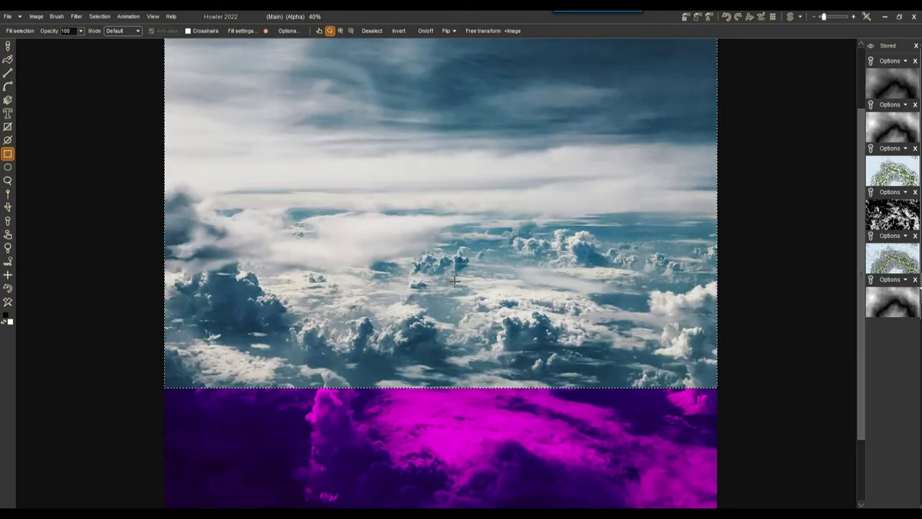
{"action": "scroll", "coordinate": [454, 281], "scroll_direction": "down", "scroll_amount": 1}
{"action": "left_click", "coordinate": [37, 16]}
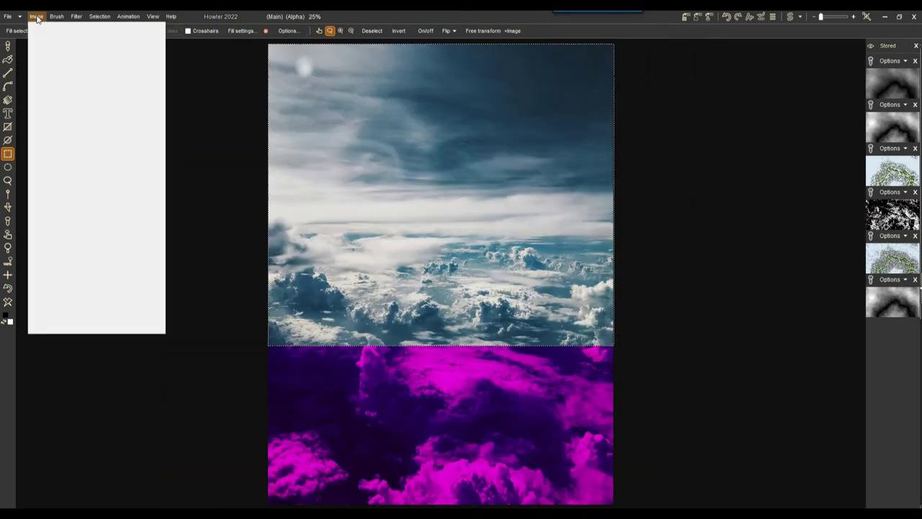
{"action": "left_click", "coordinate": [66, 247]}
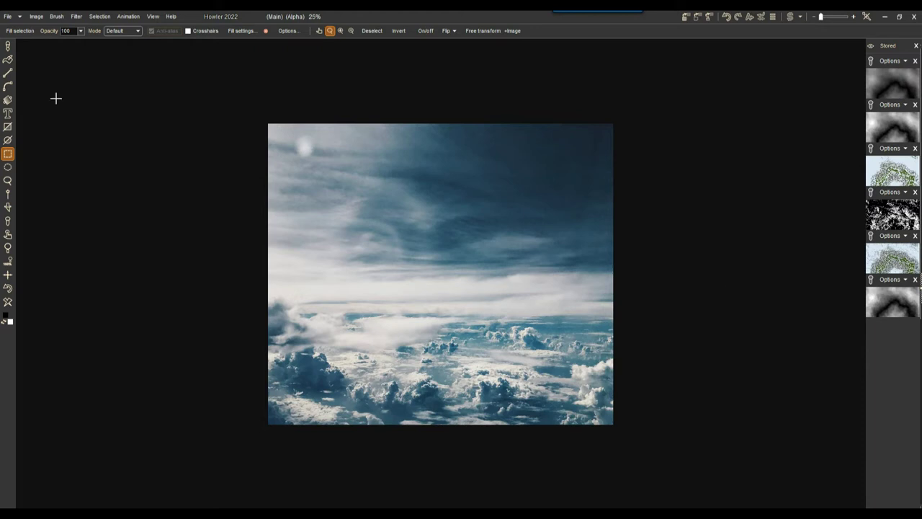
Clear the leftover alpha and the selection from the cropped cloud image and store a copy of it.
{"action": "left_click", "coordinate": [36, 17]}
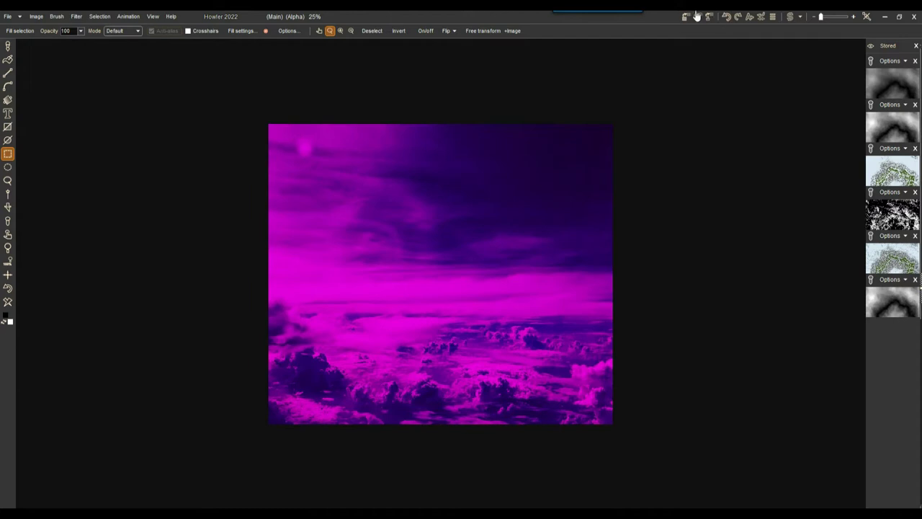
{"action": "left_click", "coordinate": [7, 289]}
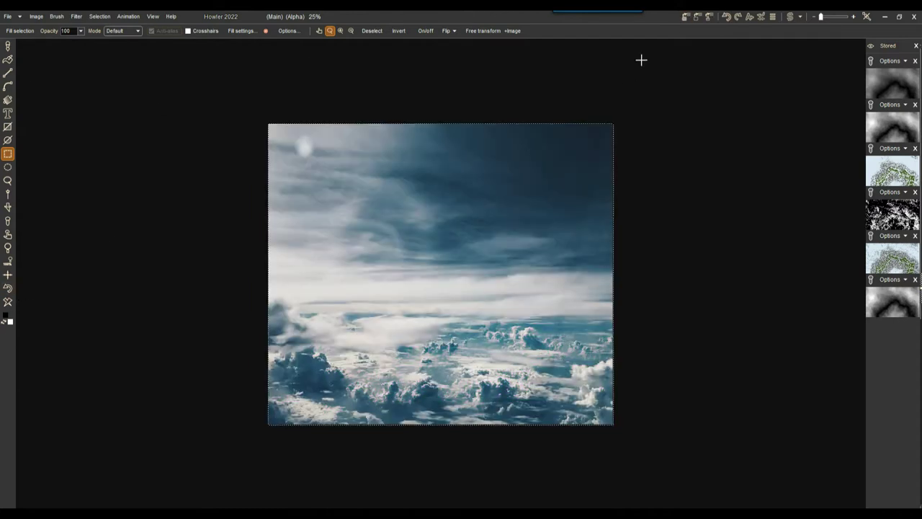
{"action": "left_click", "coordinate": [99, 18]}
{"action": "left_click", "coordinate": [108, 26]}
{"action": "left_click", "coordinate": [687, 18]}
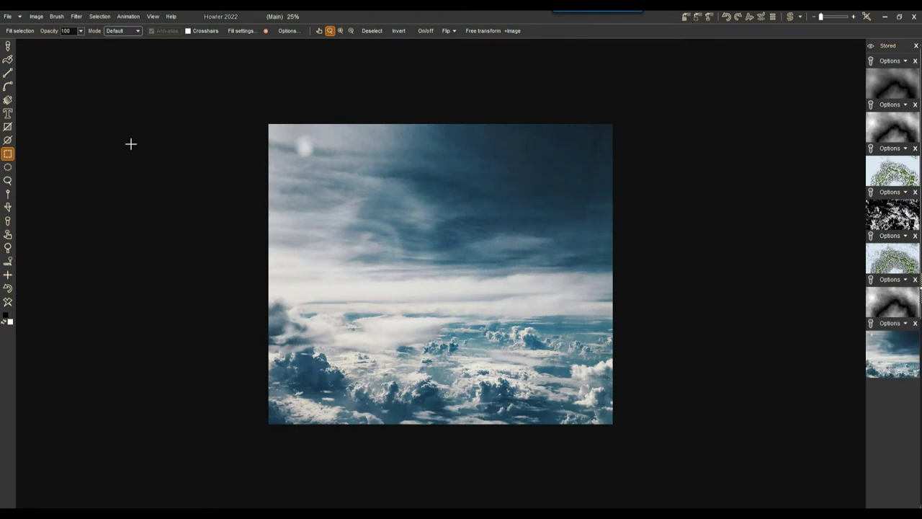
Make the cloud image seamless at its original size with Trim x 13% and Trim y 1%, and store a copy of it.
{"action": "left_click", "coordinate": [35, 16]}
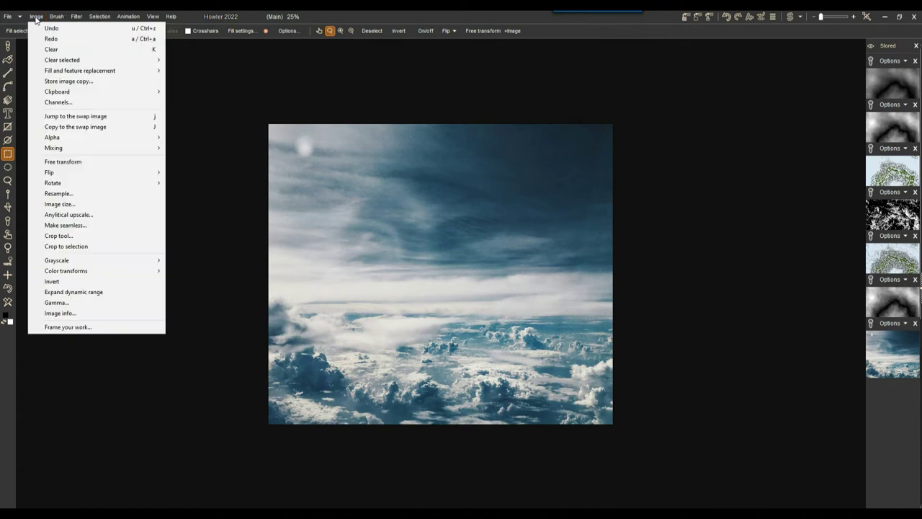
{"action": "left_click", "coordinate": [71, 225]}
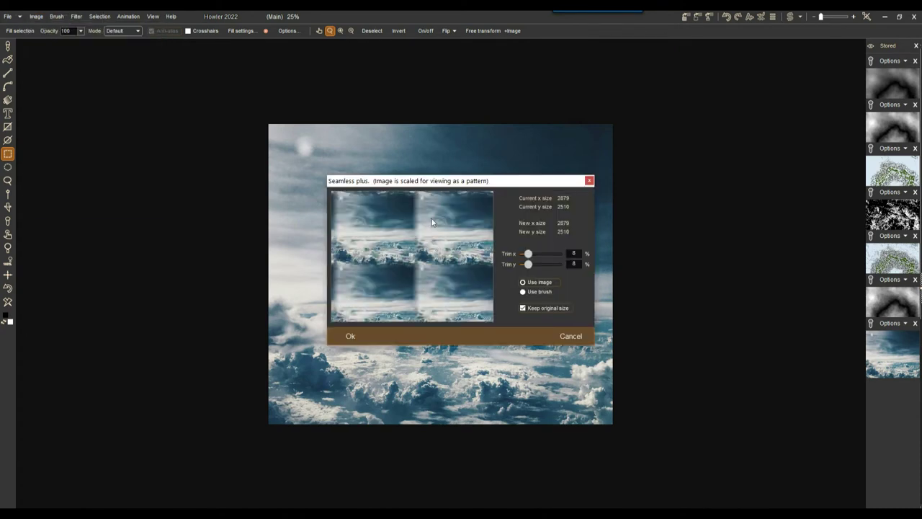
{"action": "mouse_move", "coordinate": [529, 254]}
{"action": "left_mouse_down"}
{"action": "mouse_move", "coordinate": [556, 257]}
{"action": "mouse_move", "coordinate": [522, 265]}
{"action": "left_mouse_up"}
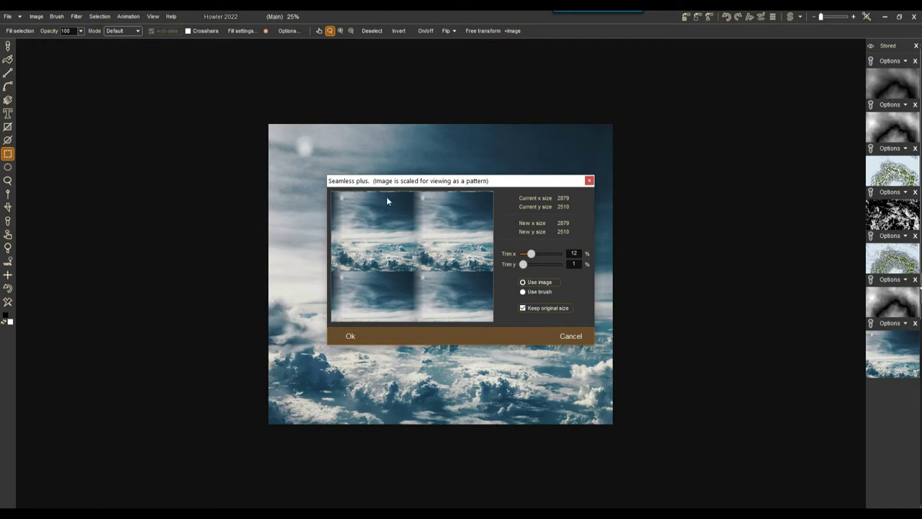
{"action": "mouse_move", "coordinate": [525, 263]}
{"action": "left_mouse_down"}
{"action": "mouse_move", "coordinate": [511, 266]}
{"action": "mouse_move", "coordinate": [532, 254]}
{"action": "left_mouse_up"}
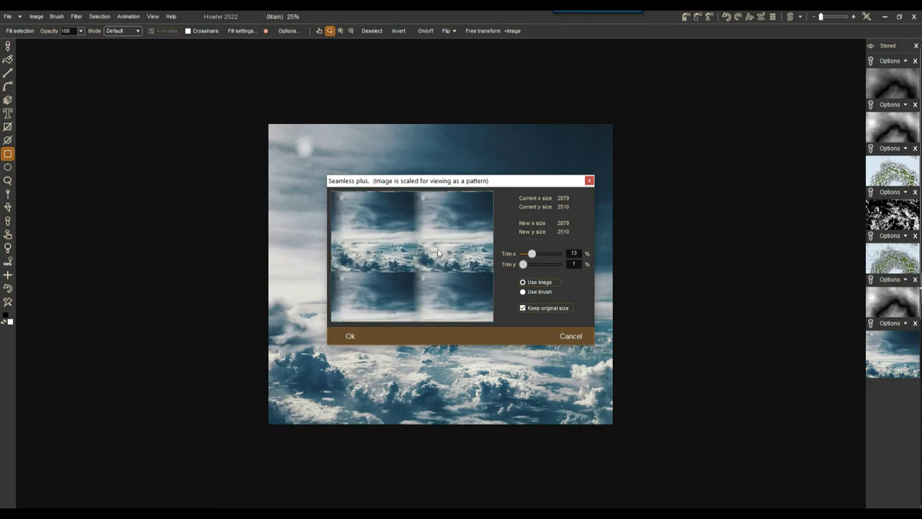
{"action": "left_click", "coordinate": [351, 337]}
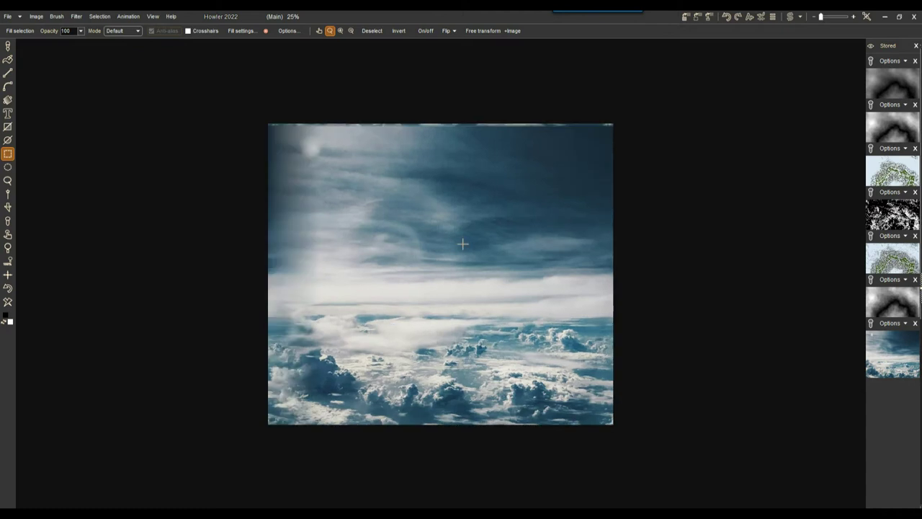
{"action": "left_click", "coordinate": [686, 17]}
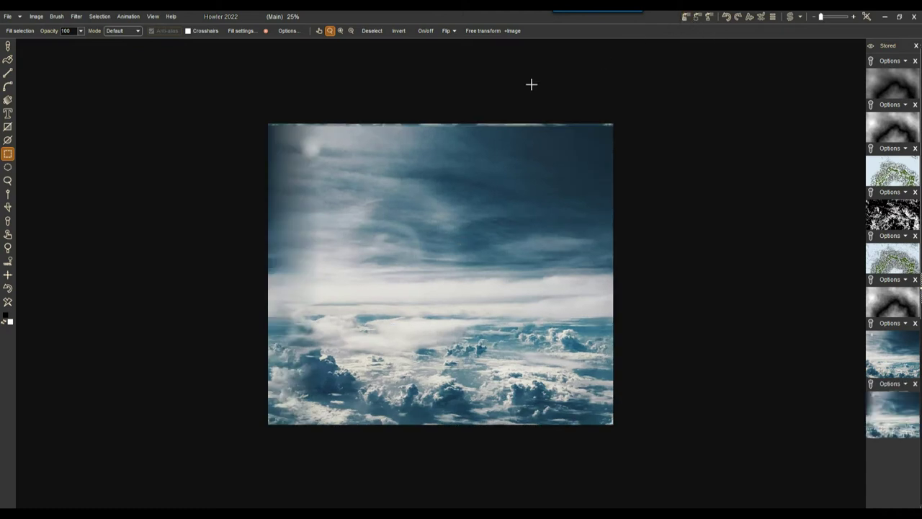
Check the seamless cloud image's dimensions and resample it to 2800 x 2500 with Bi-cubic+ scaling.
{"action": "left_click", "coordinate": [36, 16]}
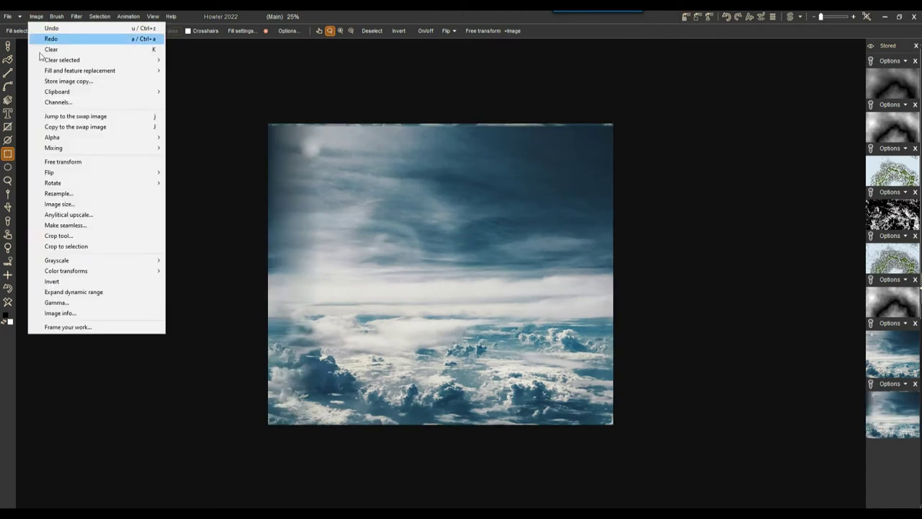
{"action": "left_click", "coordinate": [89, 313]}
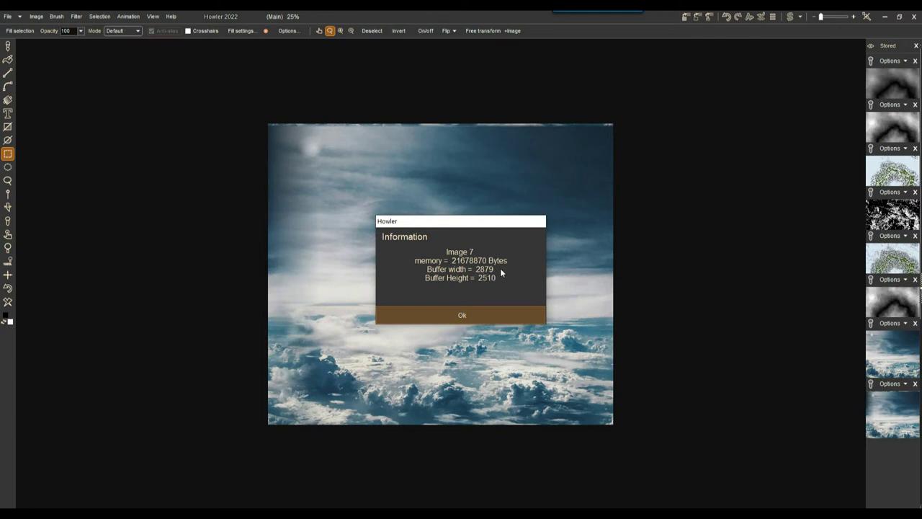
{"action": "left_click", "coordinate": [462, 315]}
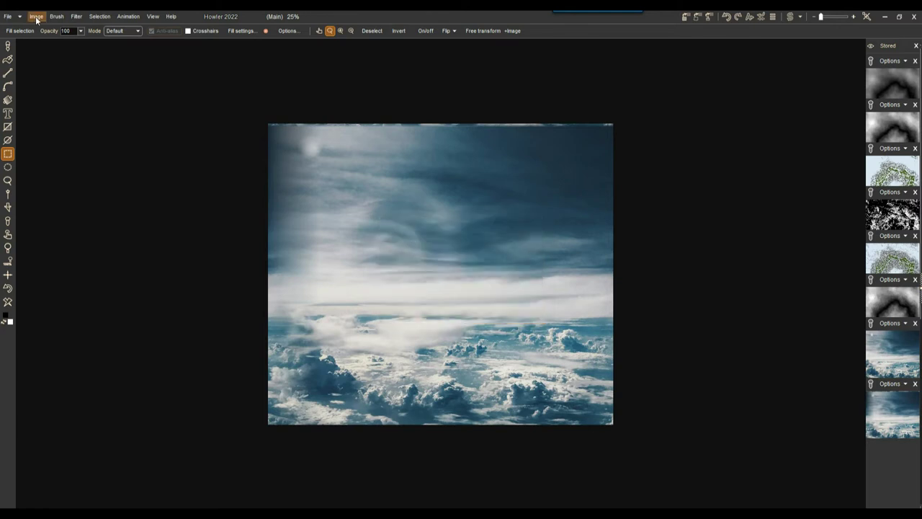
{"action": "left_click", "coordinate": [36, 16]}
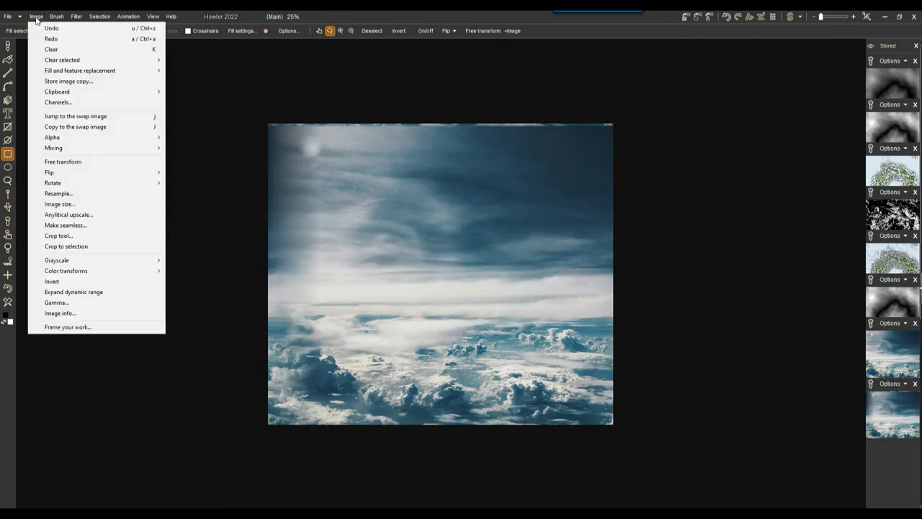
{"action": "left_click", "coordinate": [84, 194]}
{"action": "left_click_drag", "start_coordinate": [374, 189], "coordinate": [324, 187]}
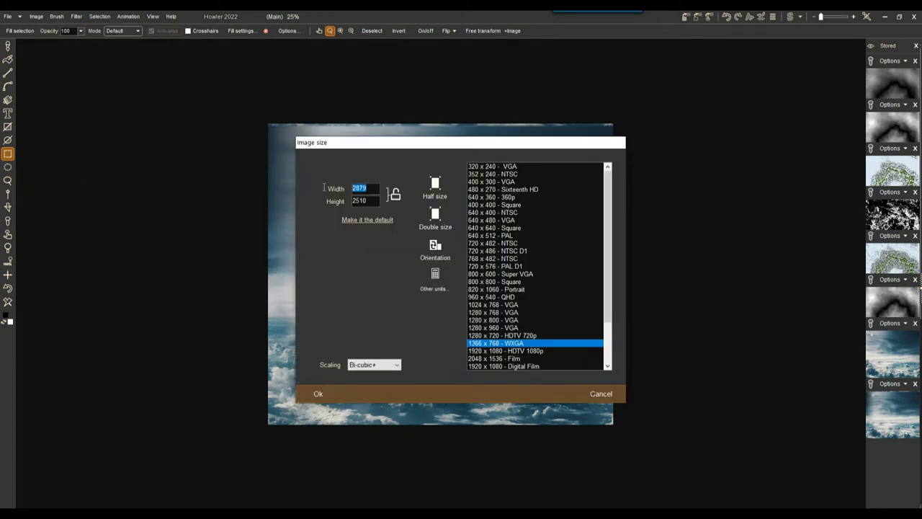
{"action": "type", "text": "2800"}
{"action": "left_click_drag", "start_coordinate": [374, 201], "coordinate": [327, 202]}
{"action": "type", "text": "2500"}
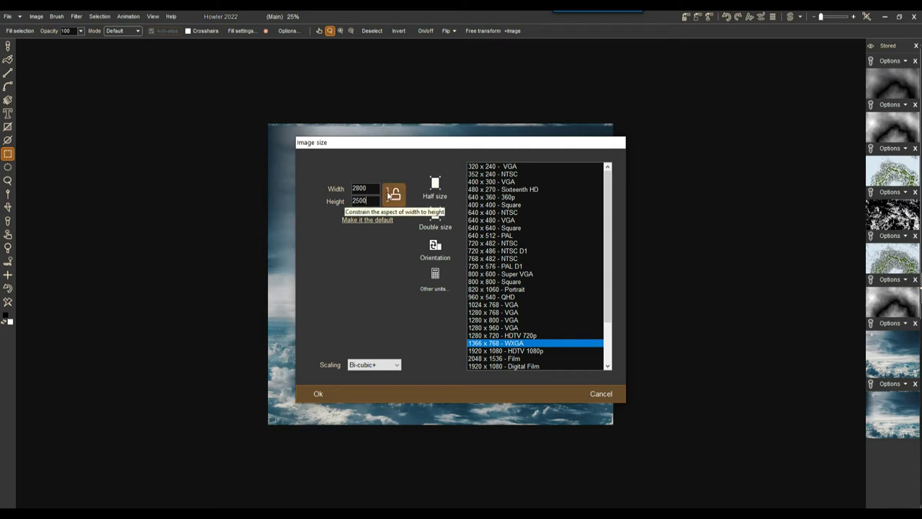
{"action": "left_click", "coordinate": [318, 393]}
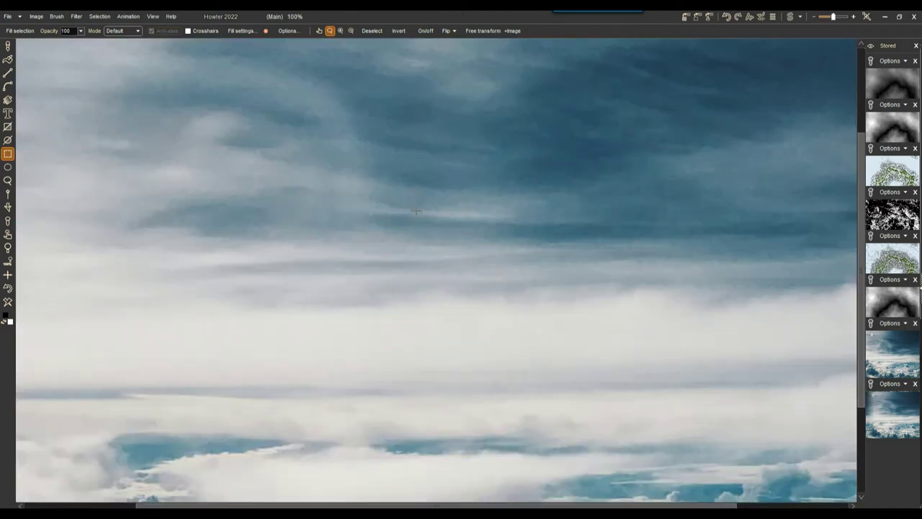
{"action": "scroll", "coordinate": [414, 211], "scroll_direction": "down", "scroll_amount": 1}
{"action": "scroll", "coordinate": [417, 221], "scroll_direction": "down", "scroll_amount": 1}
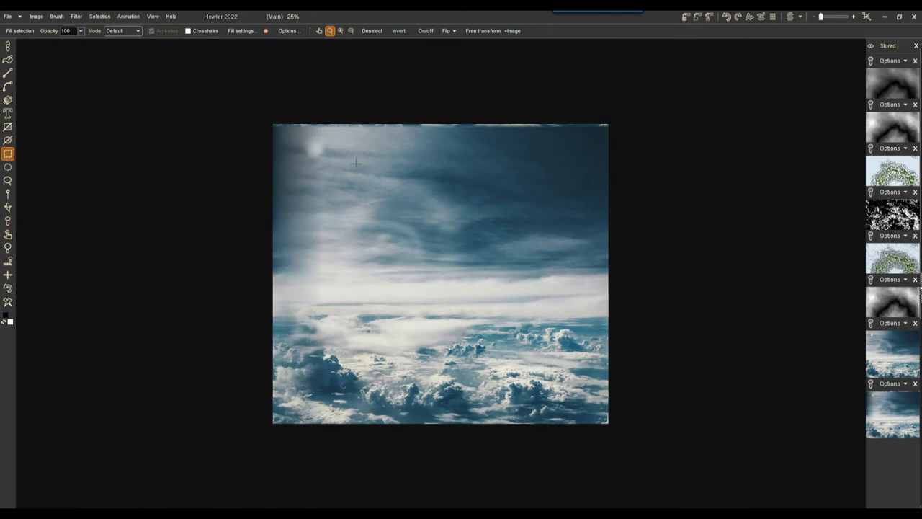
Copy the whole cloud image as a brush, activate the brush tool, and set its size to 100%.
{"action": "left_click", "coordinate": [56, 16]}
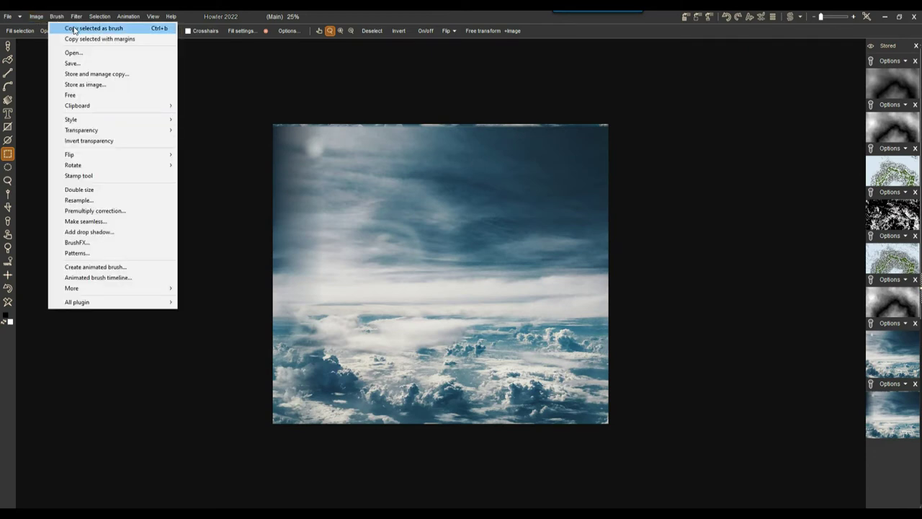
{"action": "left_click", "coordinate": [74, 30]}
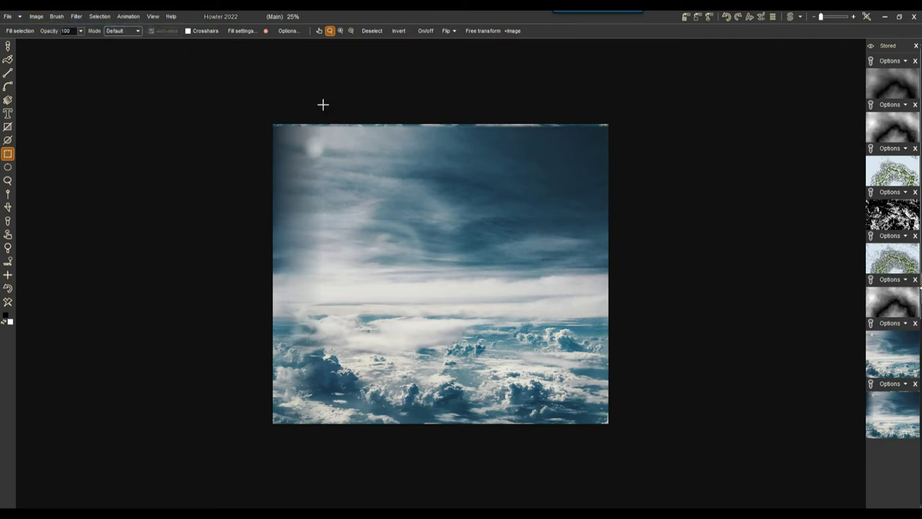
{"action": "left_click", "coordinate": [7, 46]}
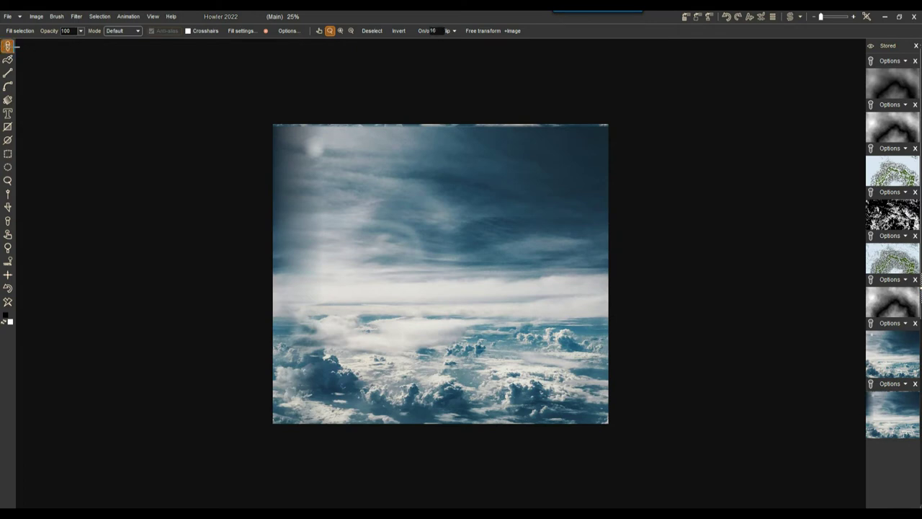
{"action": "left_click", "coordinate": [123, 30]}
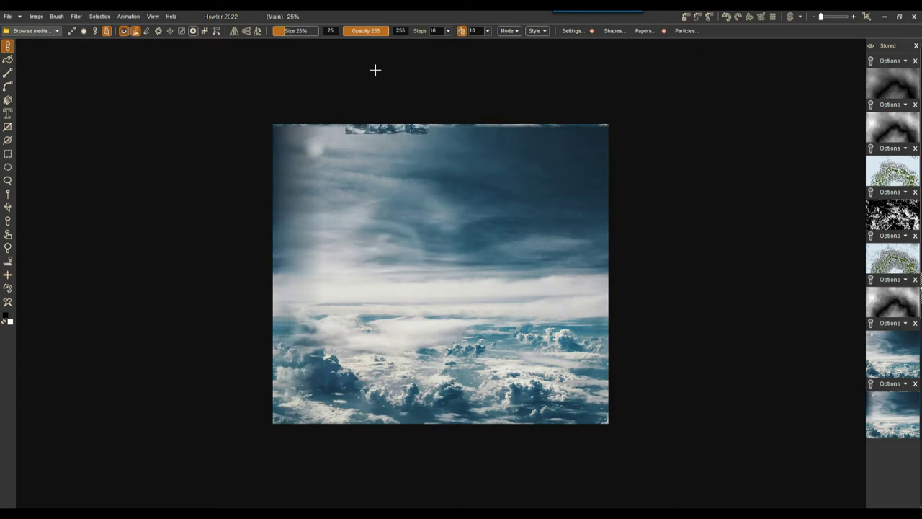
{"action": "left_click_drag", "start_coordinate": [286, 31], "coordinate": [321, 31]}
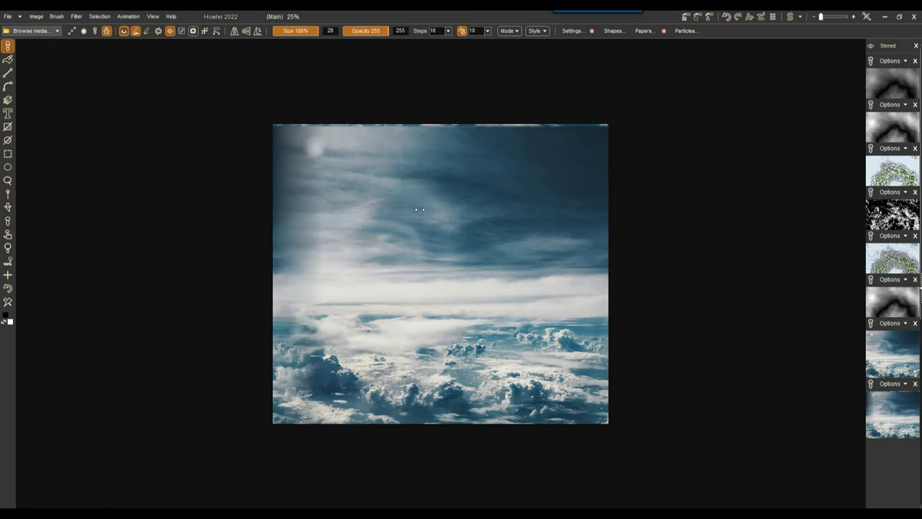
{"action": "mouse_move", "coordinate": [419, 209]}
{"action": "left_mouse_down"}
{"action": "mouse_move", "coordinate": [399, 226]}
{"action": "mouse_move", "coordinate": [500, 227]}
{"action": "mouse_move", "coordinate": [428, 303]}
{"action": "mouse_move", "coordinate": [161, 193]}
{"action": "mouse_move", "coordinate": [144, 144]}
{"action": "mouse_move", "coordinate": [58, 21]}
{"action": "left_mouse_up"}
Store a managed copy of the cloud brush and place its window clear of the image.
{"action": "left_click", "coordinate": [56, 17]}
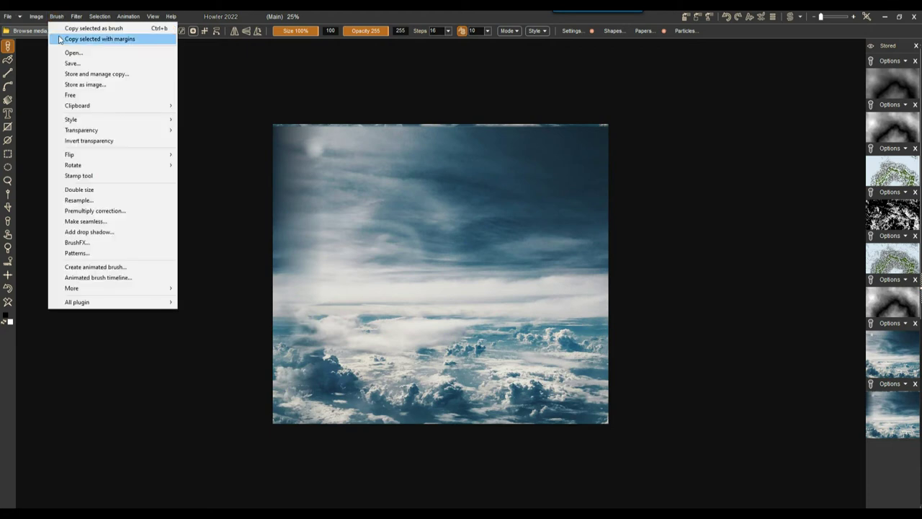
{"action": "left_click", "coordinate": [86, 74]}
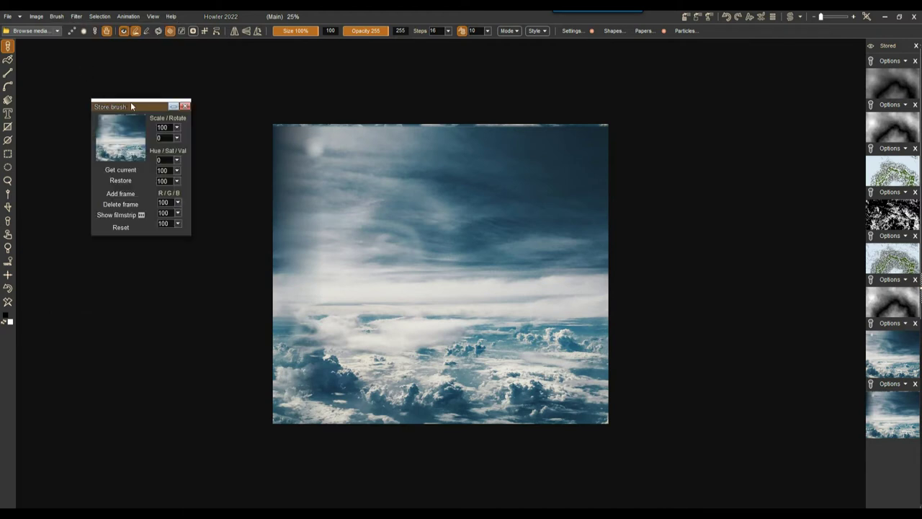
{"action": "left_click_drag", "start_coordinate": [143, 106], "coordinate": [90, 74]}
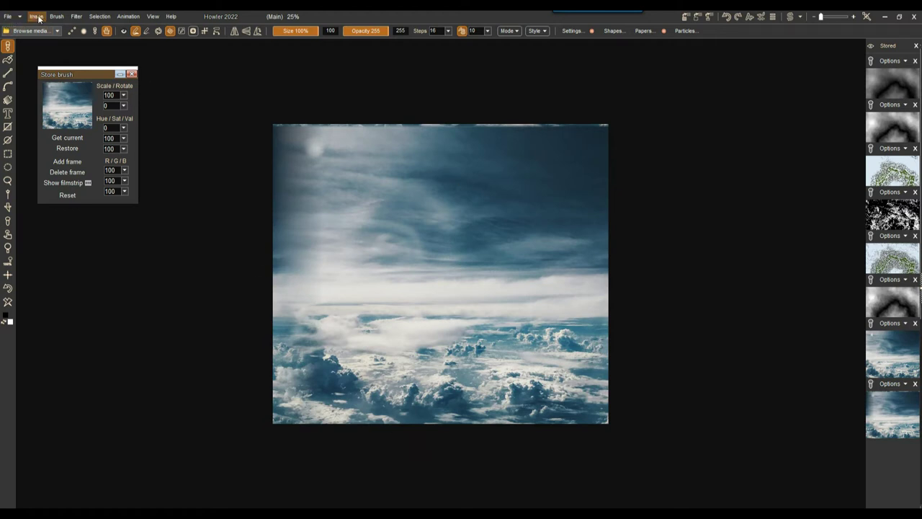
Clear the image to white and extend the canvas width to 5600 pixels, anchored at the middle left.
{"action": "left_click", "coordinate": [8, 303]}
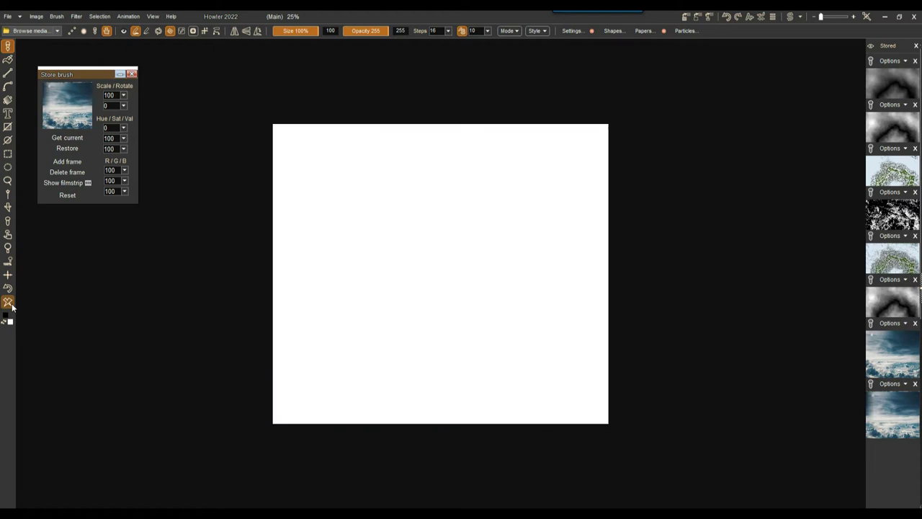
{"action": "left_click", "coordinate": [38, 16]}
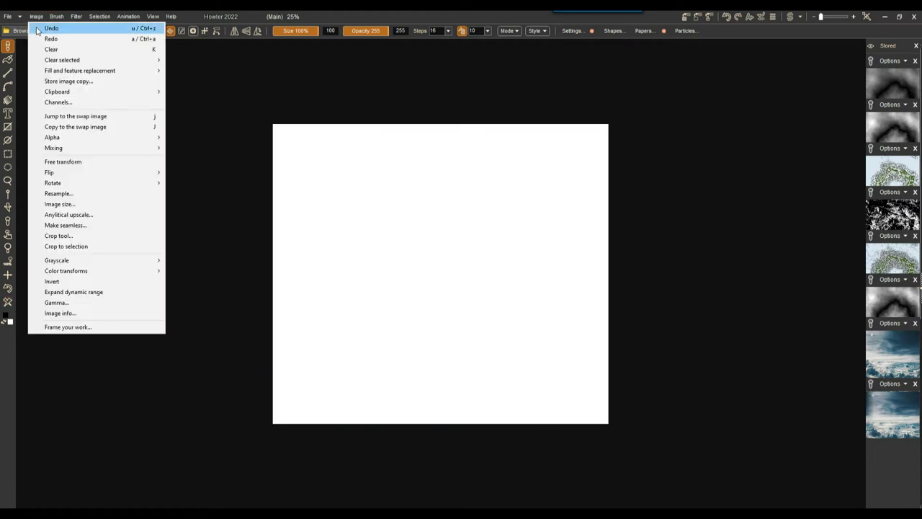
{"action": "left_click", "coordinate": [80, 204]}
{"action": "left_click", "coordinate": [457, 324]}
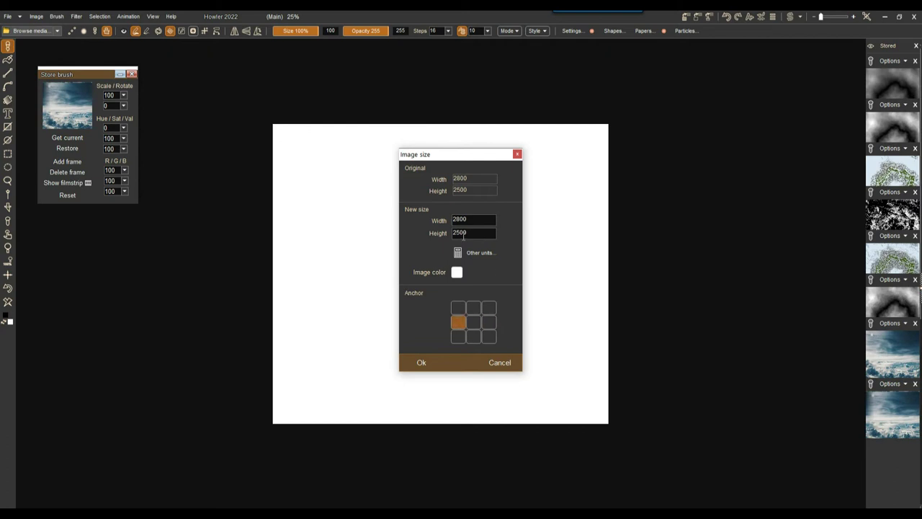
{"action": "left_click_drag", "start_coordinate": [469, 222], "coordinate": [449, 218]}
{"action": "type", "text": "56"}
{"action": "left_click", "coordinate": [422, 364]}
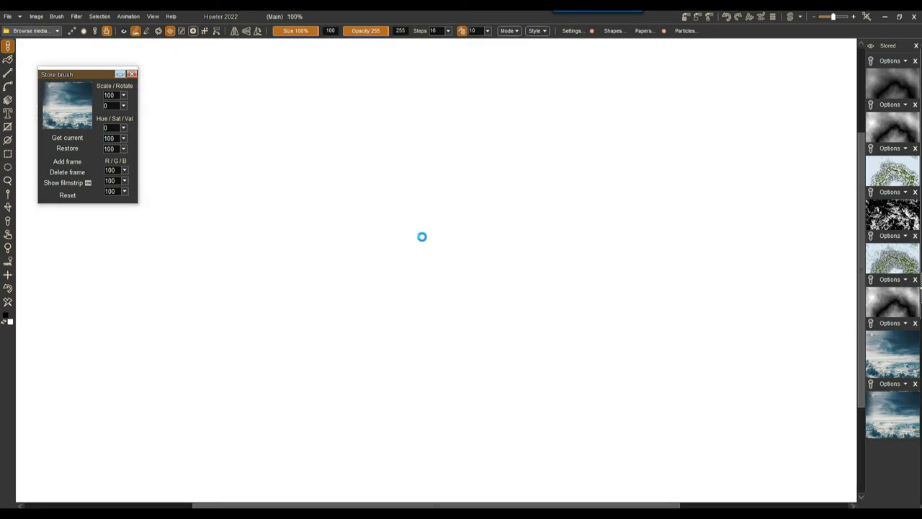
{"action": "key", "text": "minus"}
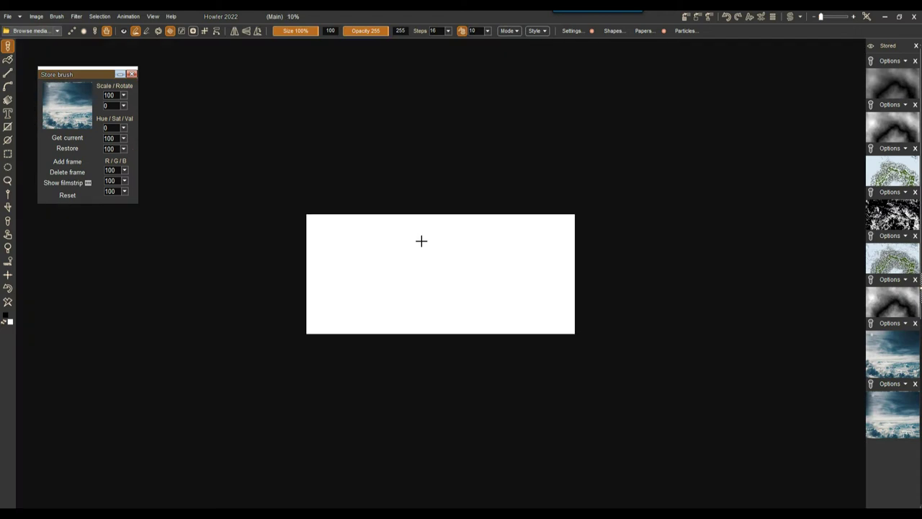
{"action": "key", "text": "plus"}
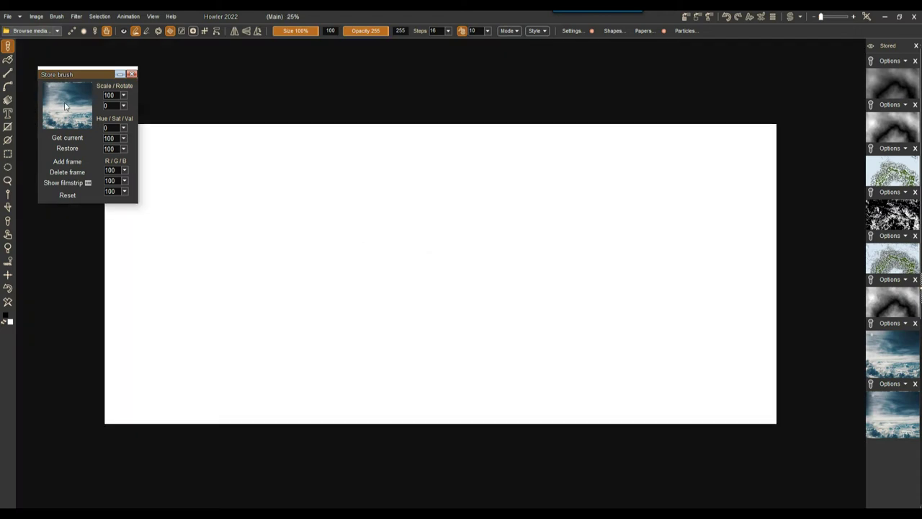
Try stamping the cloud brush onto the left half of the blank canvas.
{"action": "left_click", "coordinate": [72, 31]}
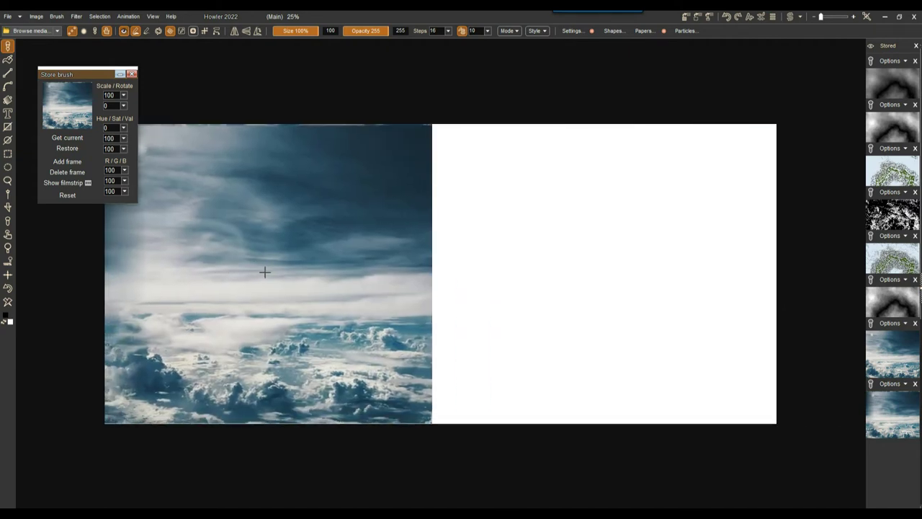
{"action": "left_click", "coordinate": [265, 272]}
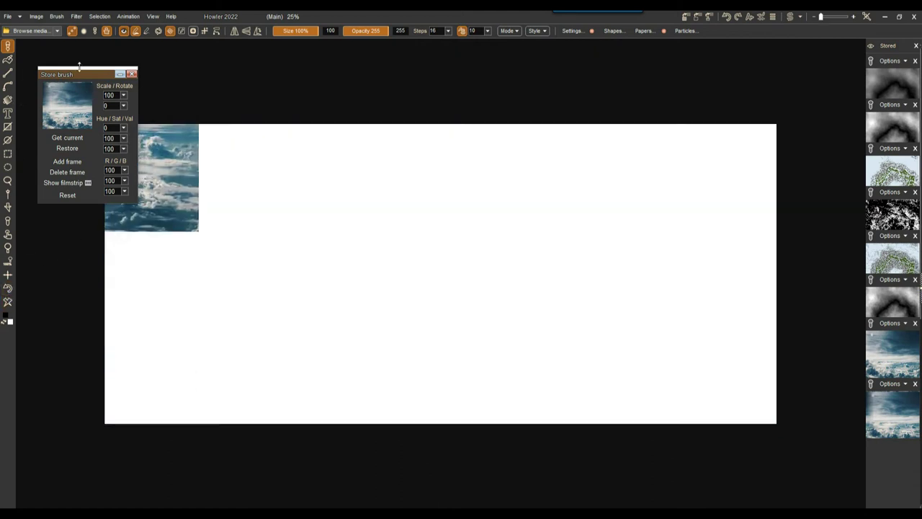
Switch to the fill tool and set its fill type to Pattern fill with the cloud brush as the pattern.
{"action": "left_click", "coordinate": [8, 62]}
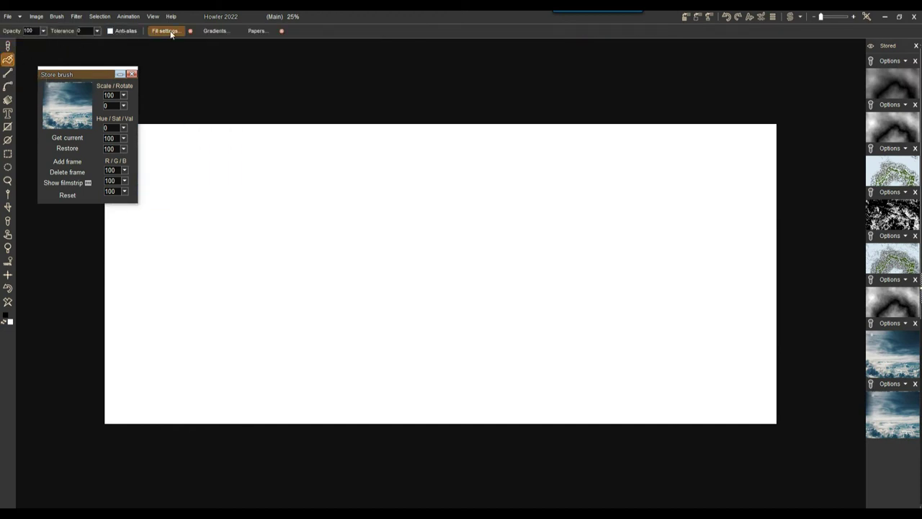
{"action": "left_click", "coordinate": [164, 31]}
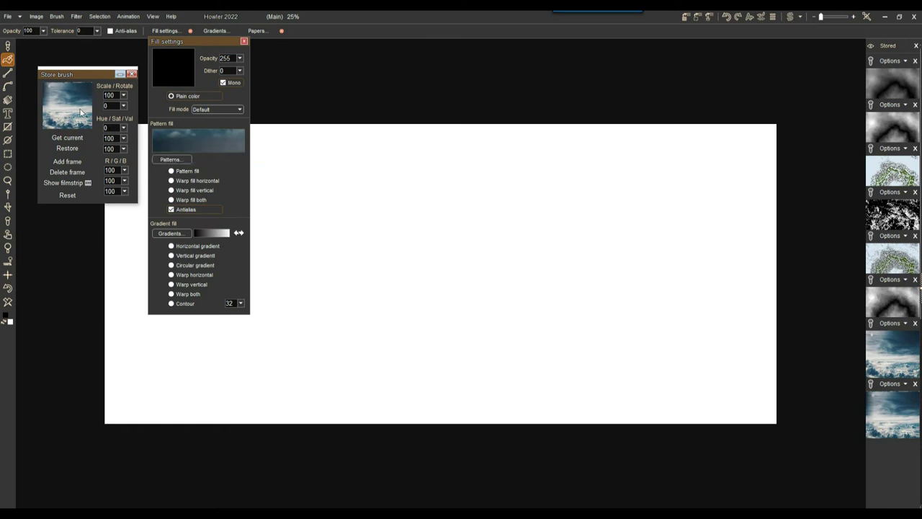
{"action": "left_click_drag", "start_coordinate": [85, 73], "coordinate": [73, 322]}
{"action": "mouse_move", "coordinate": [214, 149]}
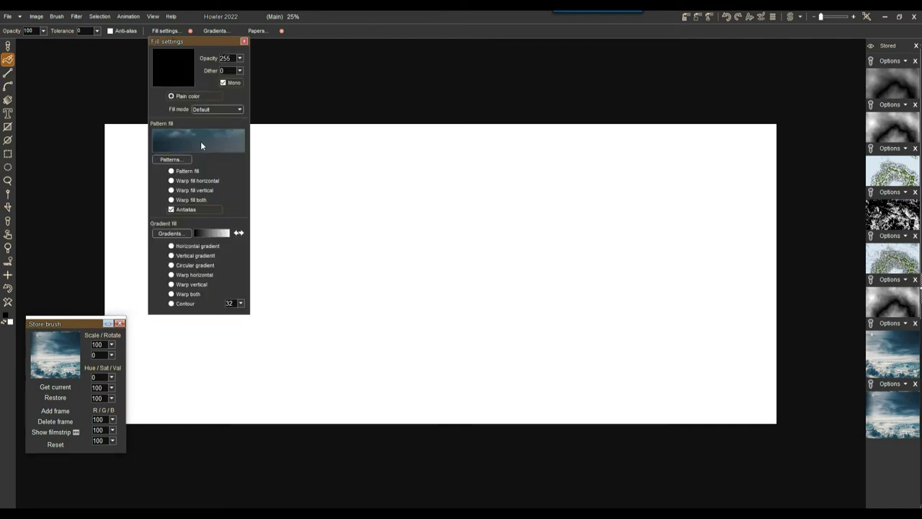
{"action": "left_click", "coordinate": [216, 149]}
{"action": "left_click", "coordinate": [178, 163]}
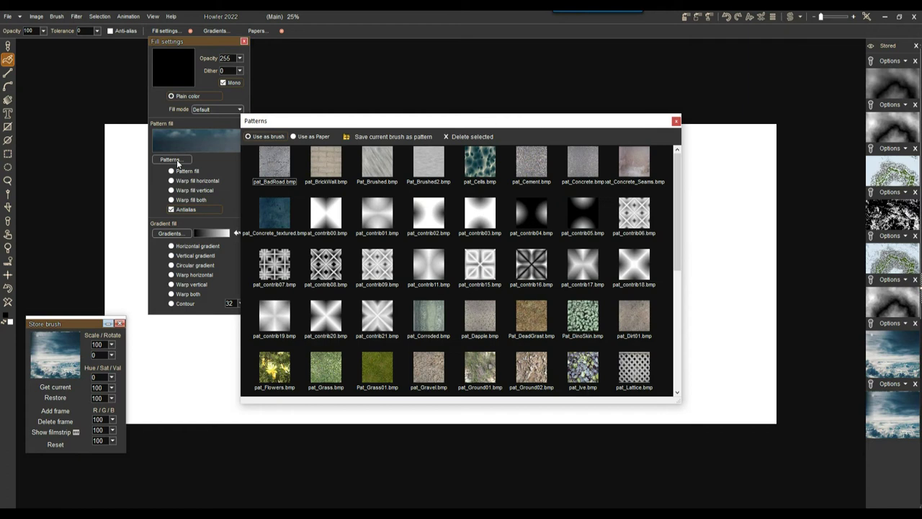
{"action": "left_click", "coordinate": [173, 172]}
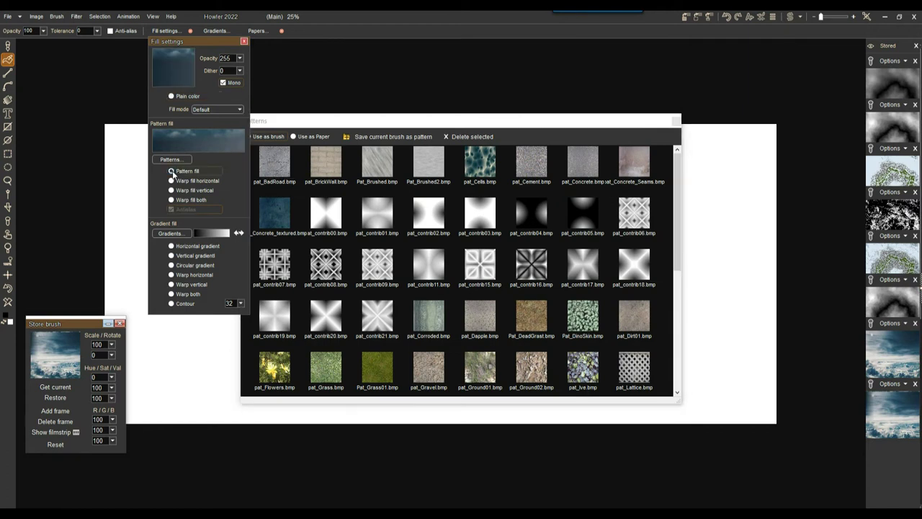
{"action": "left_click", "coordinate": [676, 119]}
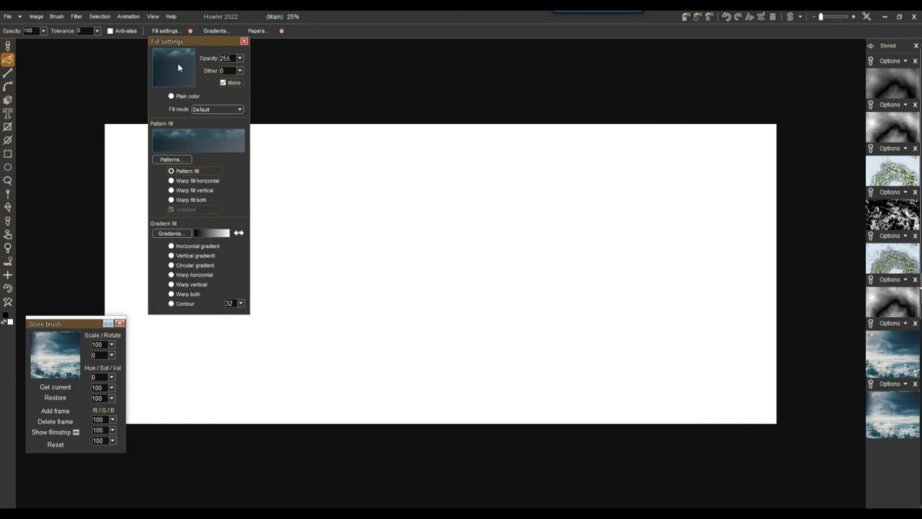
{"action": "left_click", "coordinate": [173, 171]}
Fill the blank double-width canvas with the cloud pattern and close the fill settings.
{"action": "left_click", "coordinate": [36, 16]}
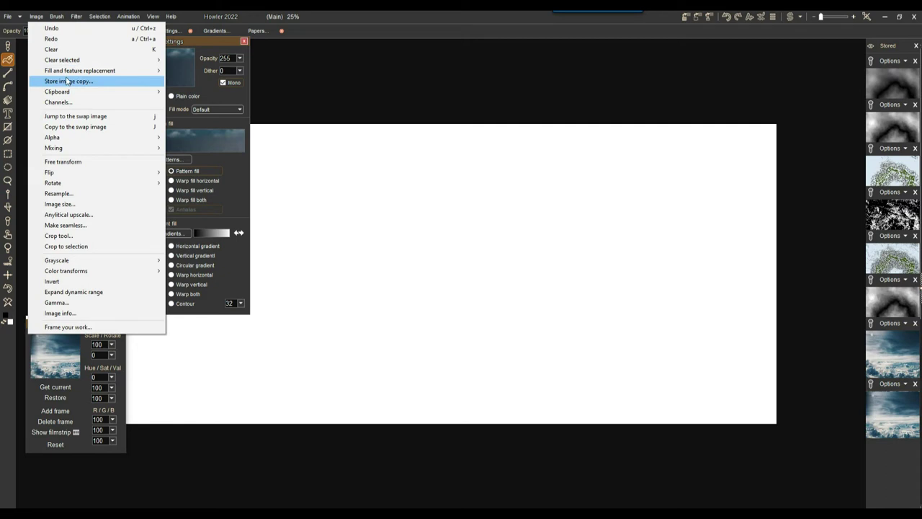
{"action": "mouse_move", "coordinate": [72, 71]}
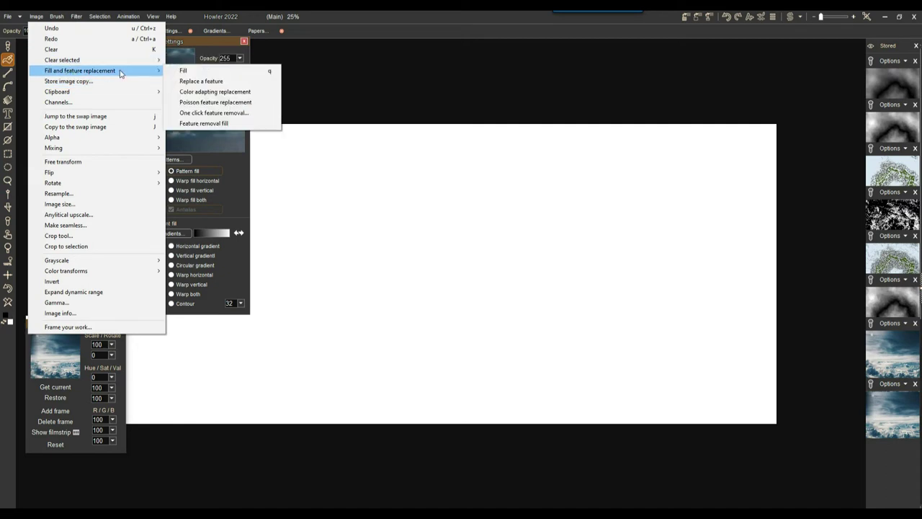
{"action": "left_click", "coordinate": [255, 72]}
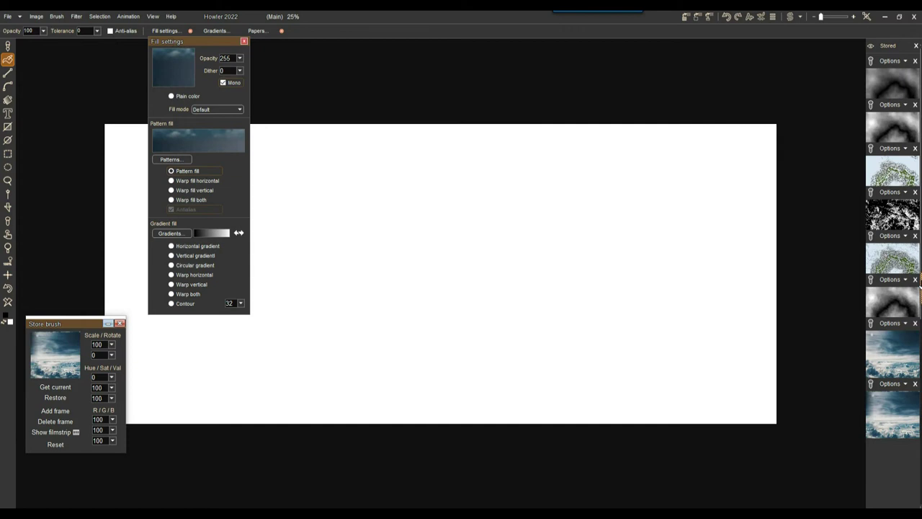
{"action": "mouse_move", "coordinate": [919, 288]}
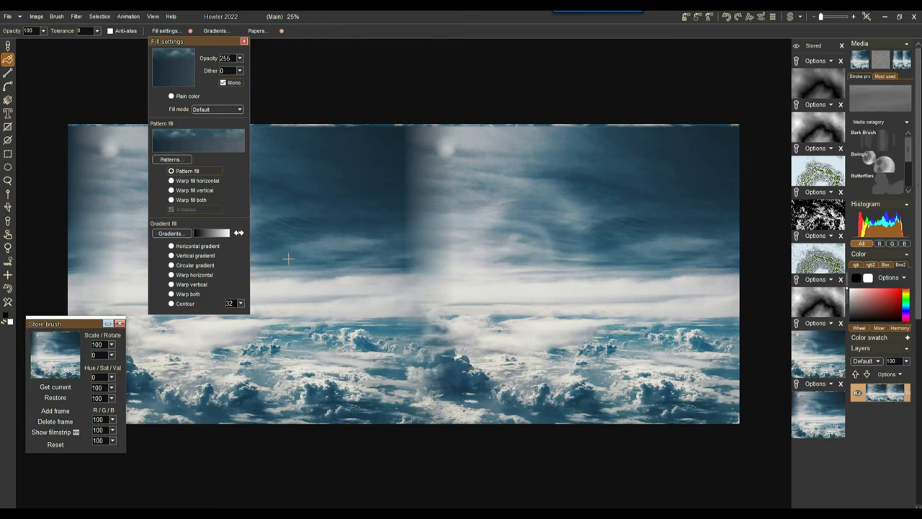
{"action": "left_click", "coordinate": [244, 42]}
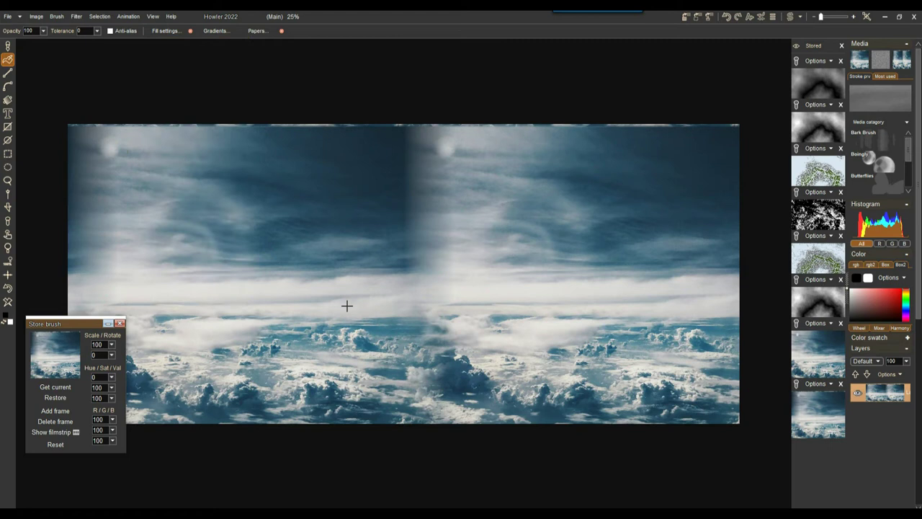
Store a copy of the tiled double-width cloud image and close the stored brush's window.
{"action": "left_click", "coordinate": [686, 17]}
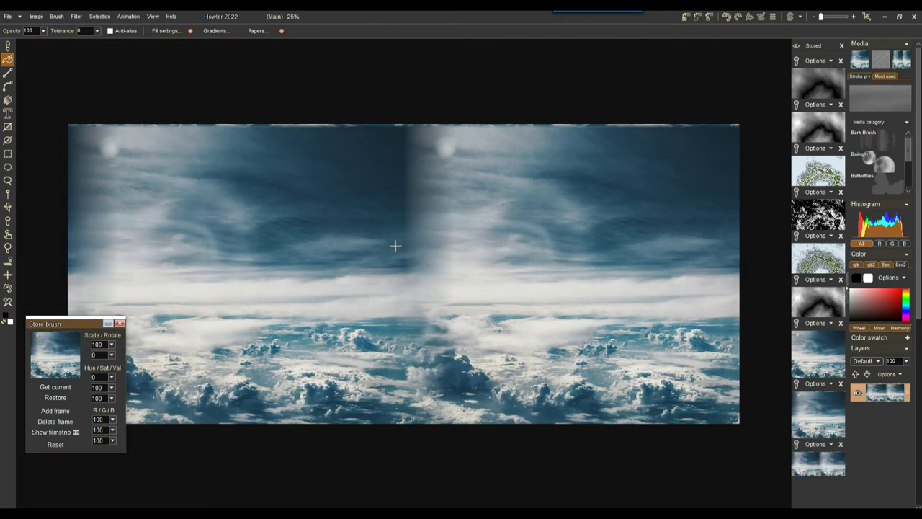
{"action": "left_click", "coordinate": [120, 324]}
{"action": "scroll", "coordinate": [273, 137], "scroll_direction": "down", "scroll_amount": 2}
{"action": "scroll", "coordinate": [273, 138], "scroll_direction": "up", "scroll_amount": 3}
{"action": "scroll", "coordinate": [273, 141], "scroll_direction": "down", "scroll_amount": 1}
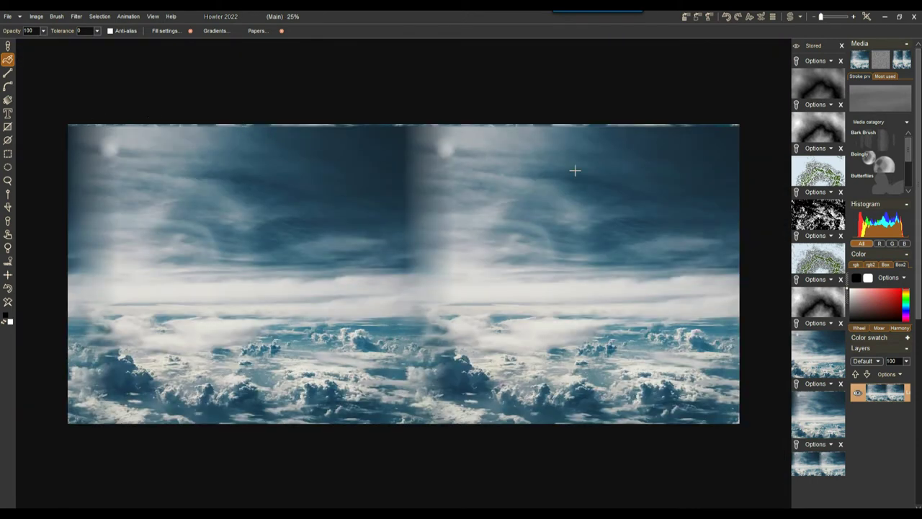
{"action": "left_click", "coordinate": [36, 16]}
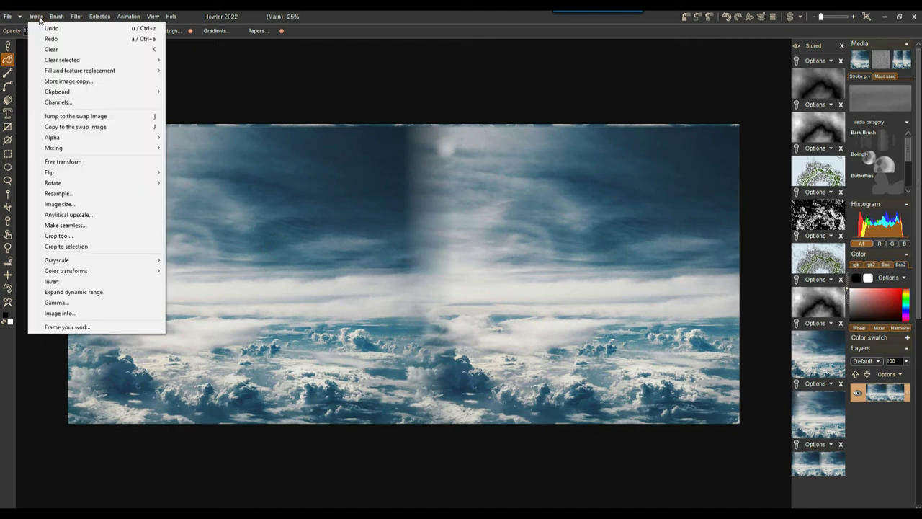
{"action": "left_click", "coordinate": [72, 196]}
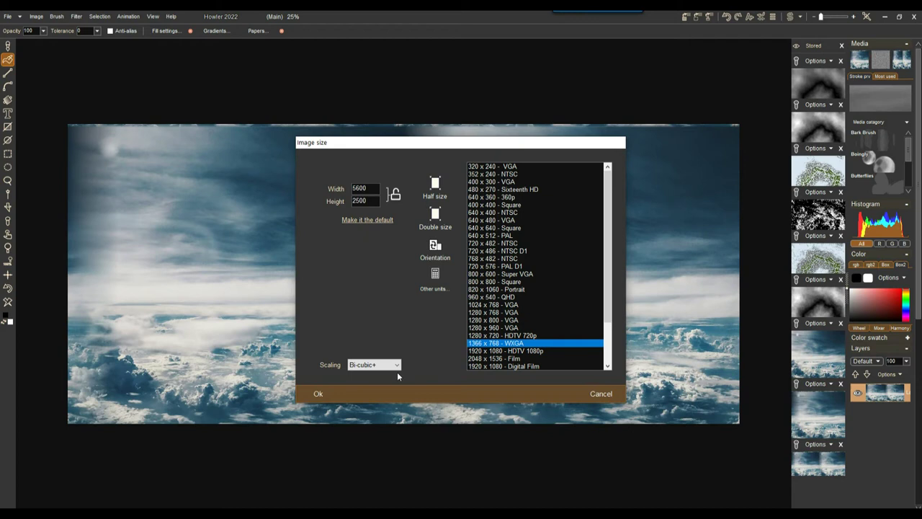
{"action": "left_click", "coordinate": [601, 393]}
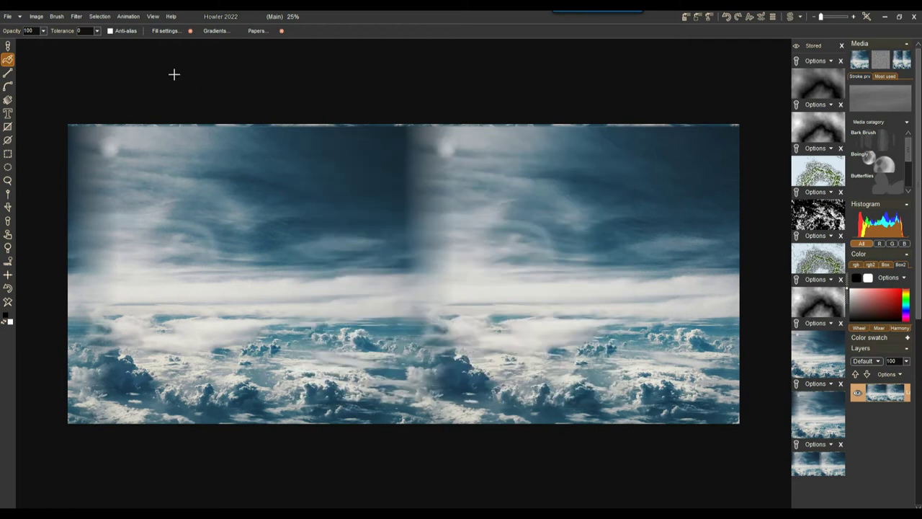
Make the double-width cloud image seamless at its original size with Trim x 7%, and store a copy of the result.
{"action": "left_click", "coordinate": [36, 16]}
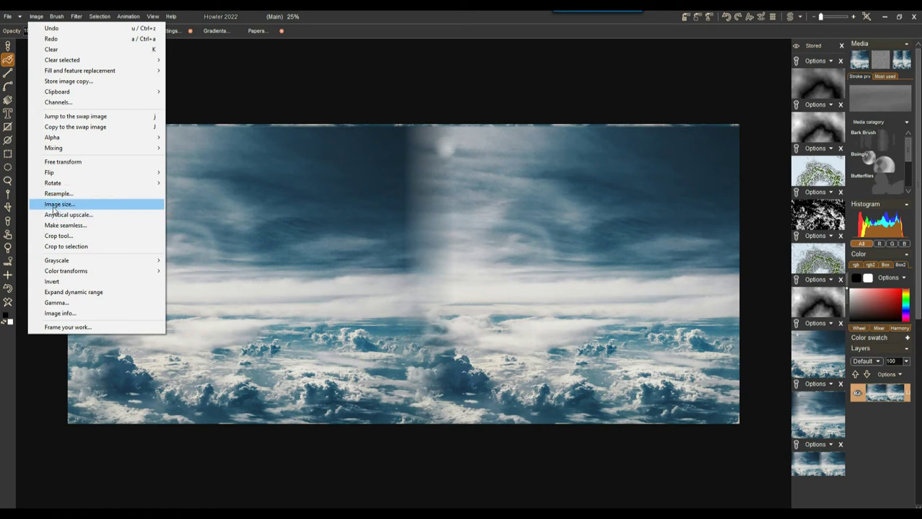
{"action": "left_click", "coordinate": [61, 225]}
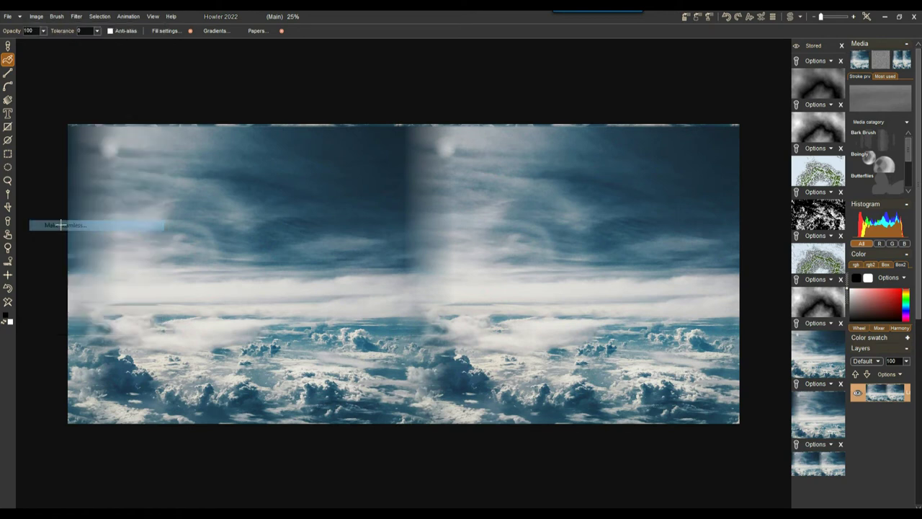
{"action": "mouse_move", "coordinate": [529, 264]}
{"action": "left_mouse_down"}
{"action": "mouse_move", "coordinate": [511, 267]}
{"action": "mouse_move", "coordinate": [550, 255]}
{"action": "mouse_move", "coordinate": [534, 256]}
{"action": "left_mouse_up"}
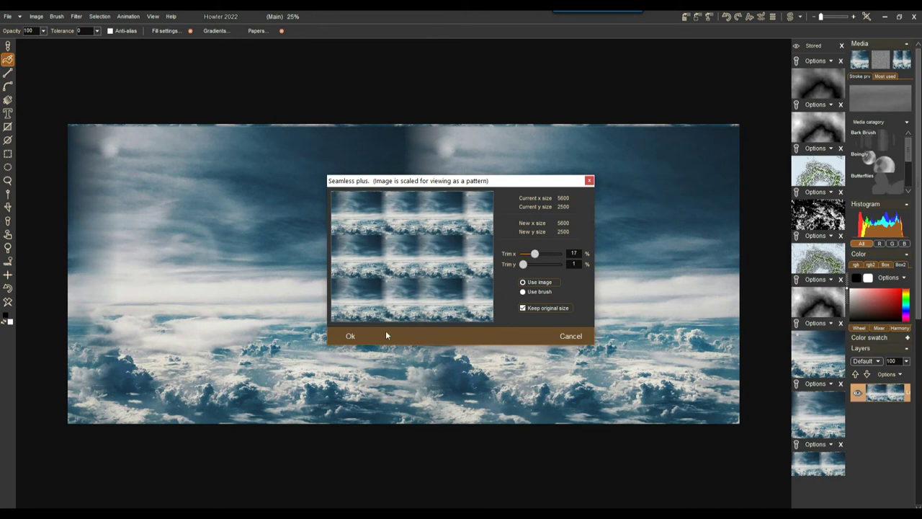
{"action": "left_click_drag", "start_coordinate": [534, 255], "coordinate": [526, 256]}
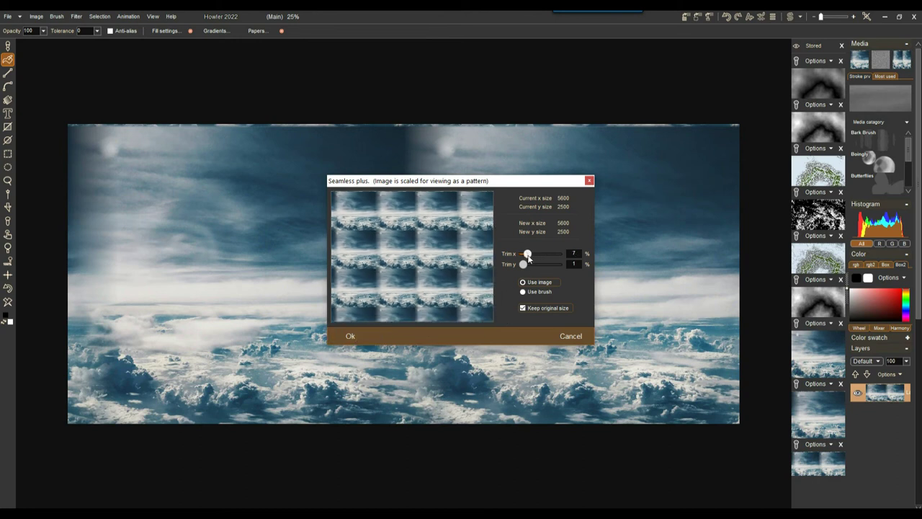
{"action": "left_click", "coordinate": [351, 336]}
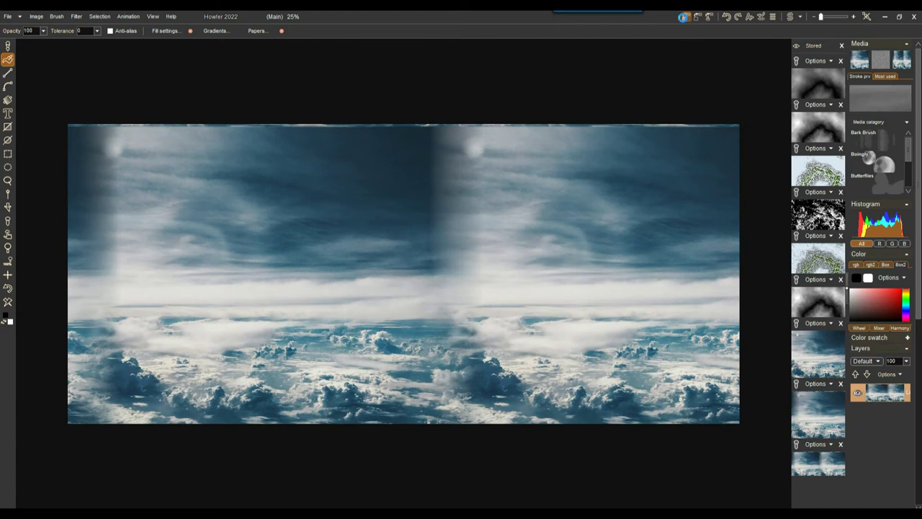
{"action": "left_click", "coordinate": [684, 17]}
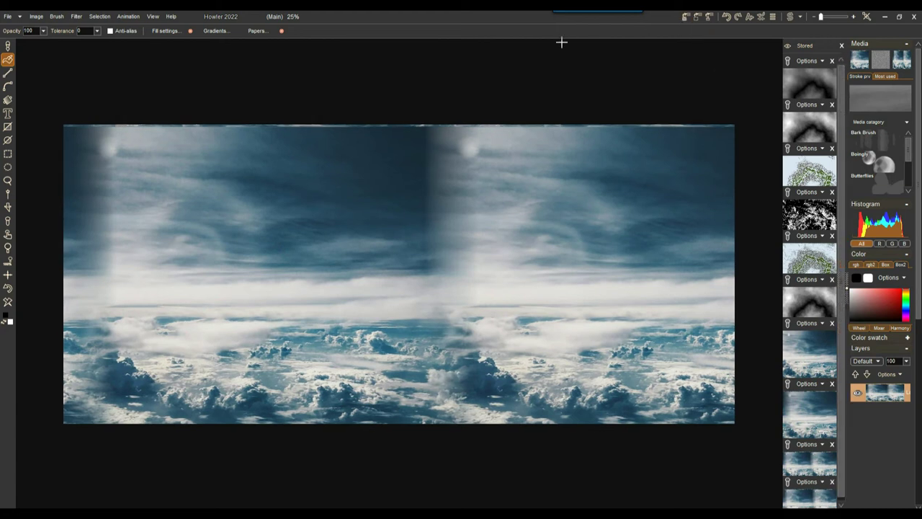
Use the last stored seamless cloud image as the current brush.
{"action": "left_click", "coordinate": [37, 16]}
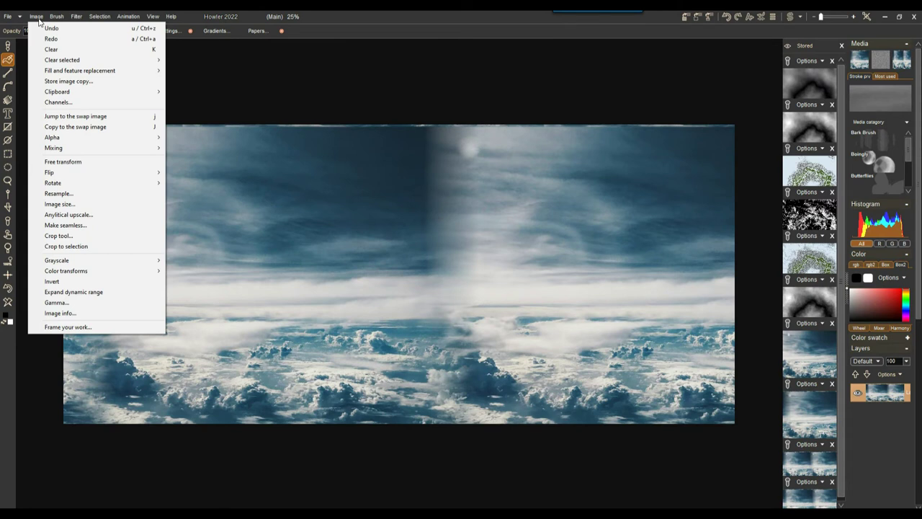
{"action": "left_click", "coordinate": [842, 486]}
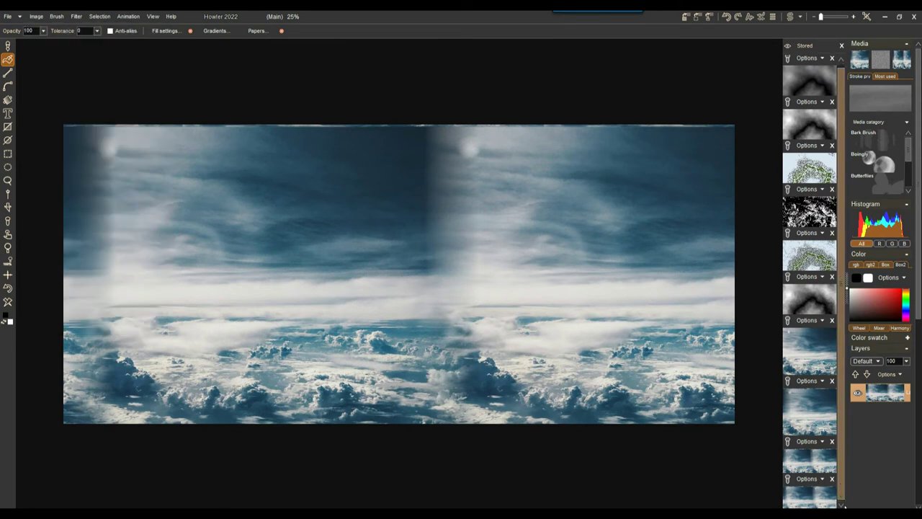
{"action": "left_click", "coordinate": [822, 480]}
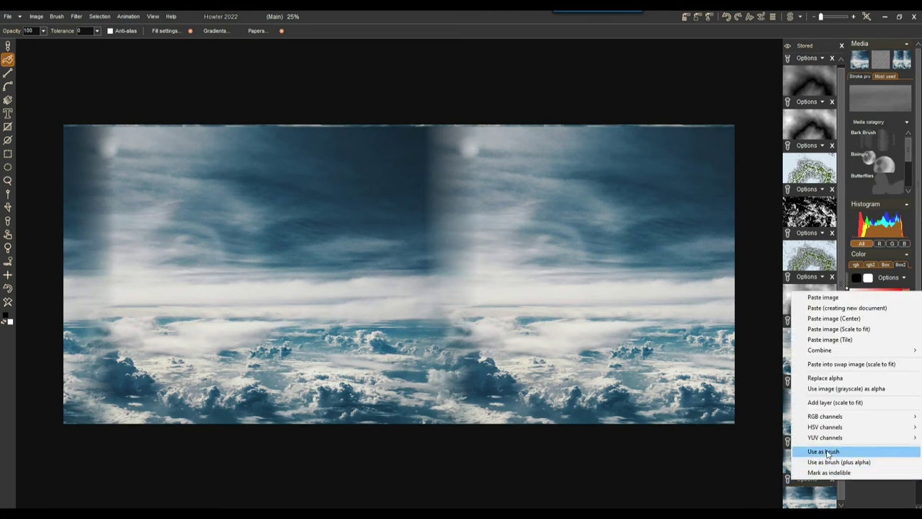
{"action": "left_click", "coordinate": [825, 452]}
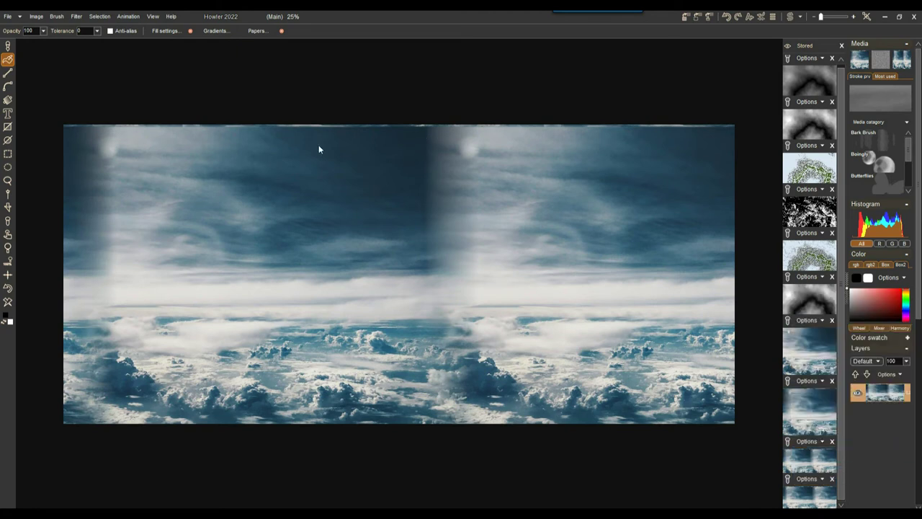
{"action": "left_click", "coordinate": [56, 18]}
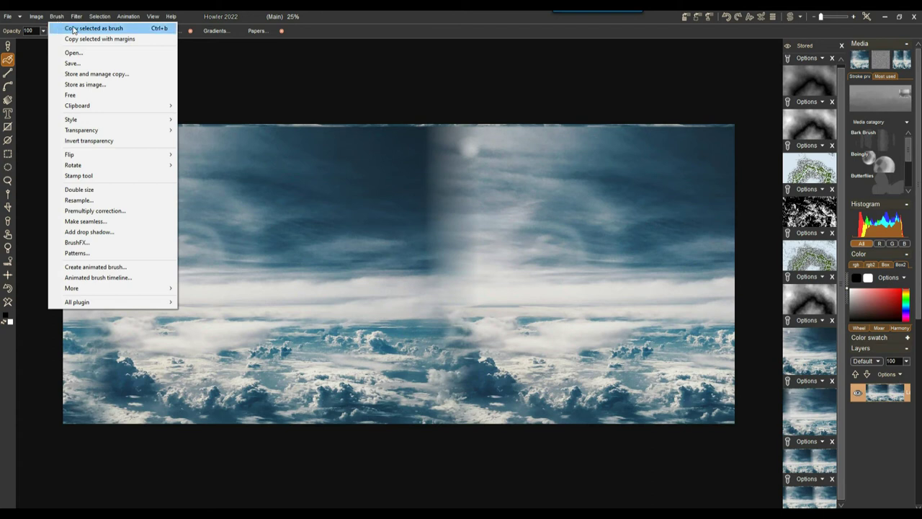
{"action": "left_click", "coordinate": [393, 20]}
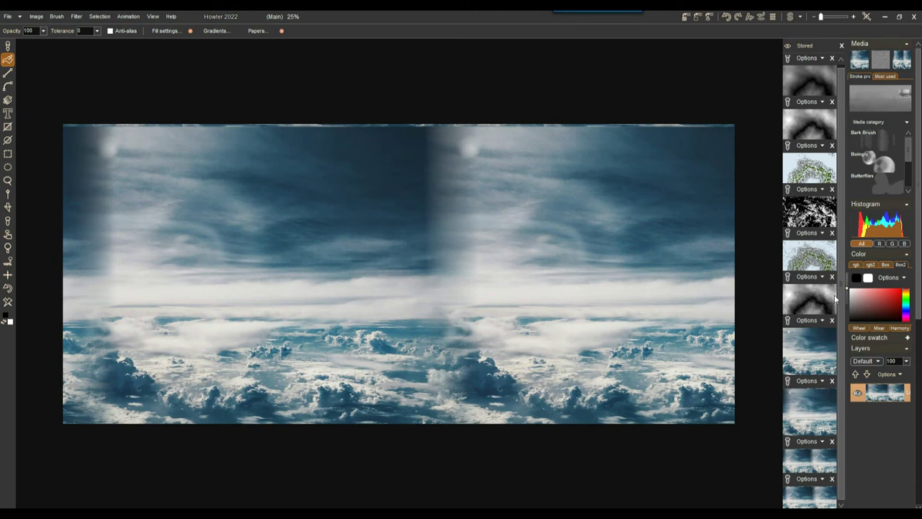
Paste the stored grayscale height map above the cloud images as a new document.
{"action": "mouse_move", "coordinate": [814, 301]}
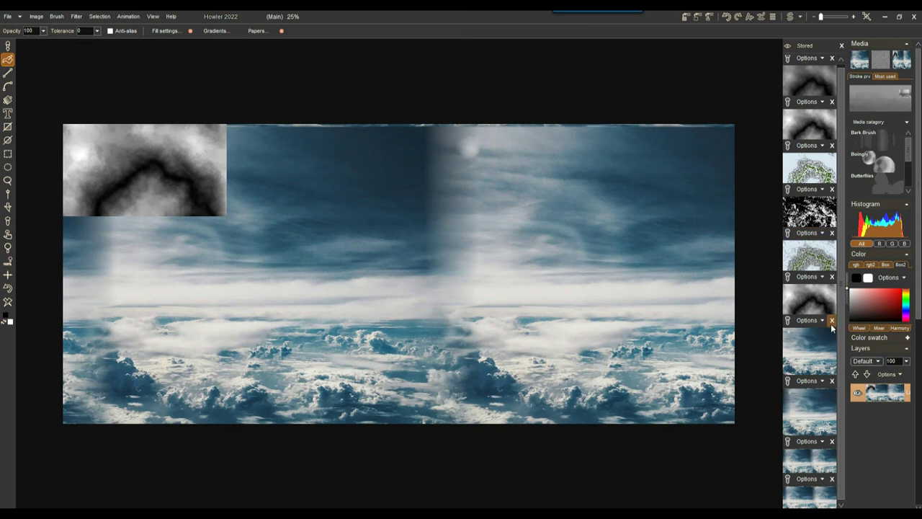
{"action": "left_click", "coordinate": [822, 279]}
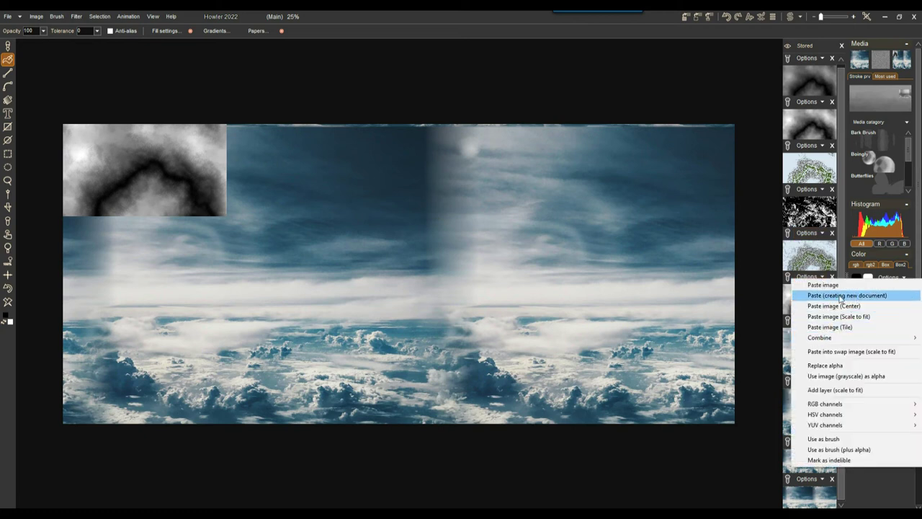
{"action": "left_click", "coordinate": [847, 295]}
{"action": "left_click", "coordinate": [447, 291]}
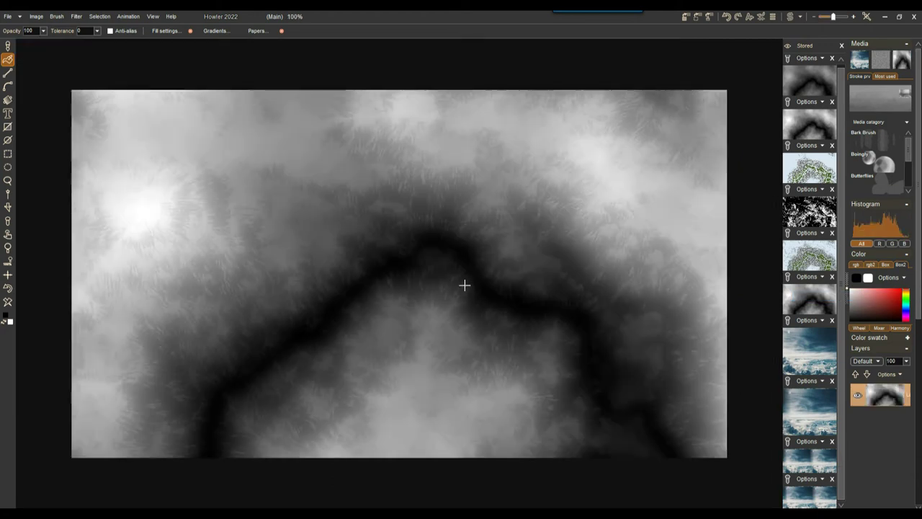
Paste the stored snow-and-grass terrain texture into the swap image and return to the main height map image.
{"action": "left_click", "coordinate": [791, 16]}
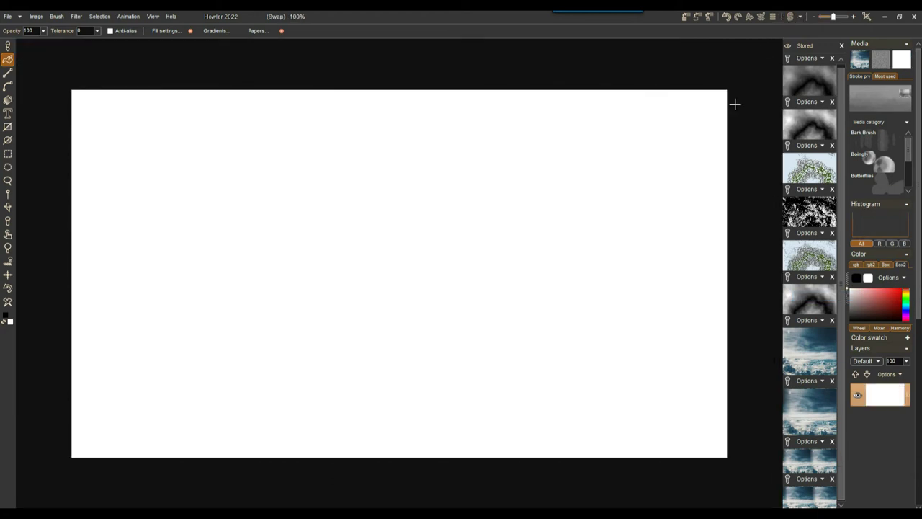
{"action": "left_click", "coordinate": [818, 248]}
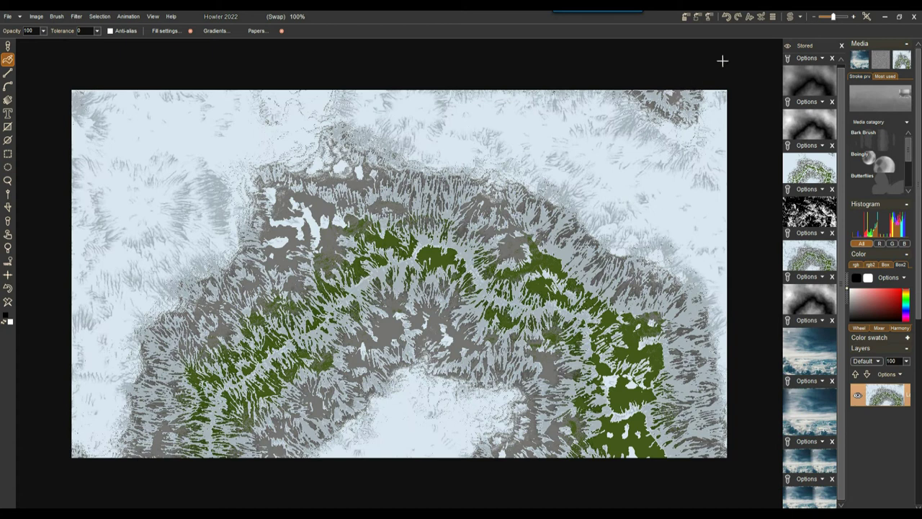
{"action": "left_click", "coordinate": [791, 16]}
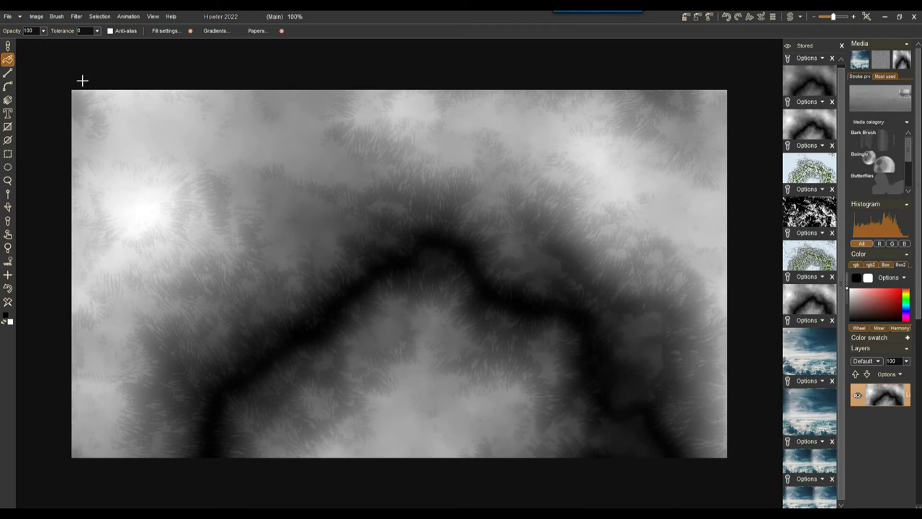
Start the Puppy Ray GPU renderer on the height map and tilt the camera up until the horizon and sky show.
{"action": "left_click", "coordinate": [76, 16]}
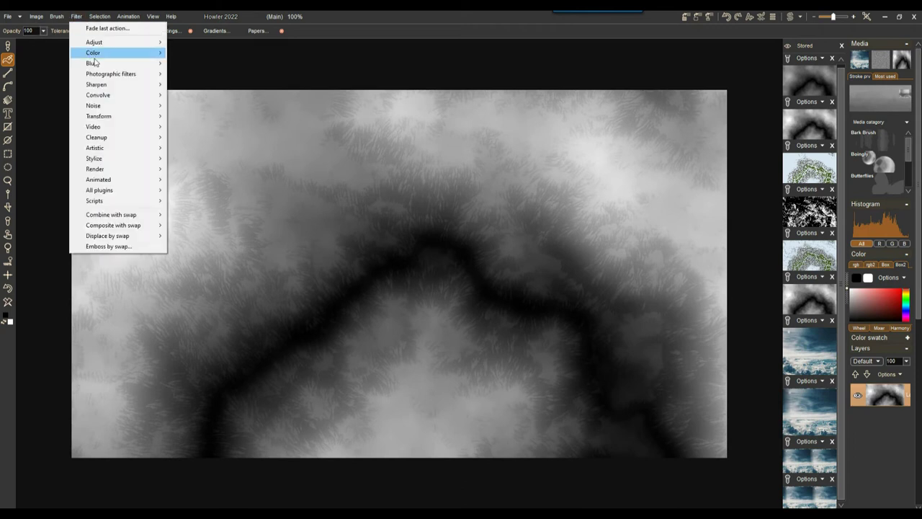
{"action": "mouse_move", "coordinate": [115, 116]}
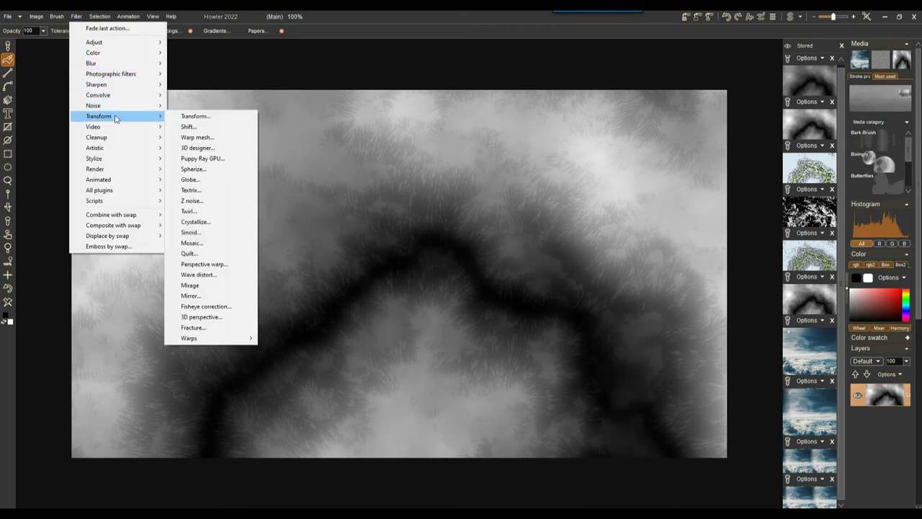
{"action": "left_click", "coordinate": [205, 157]}
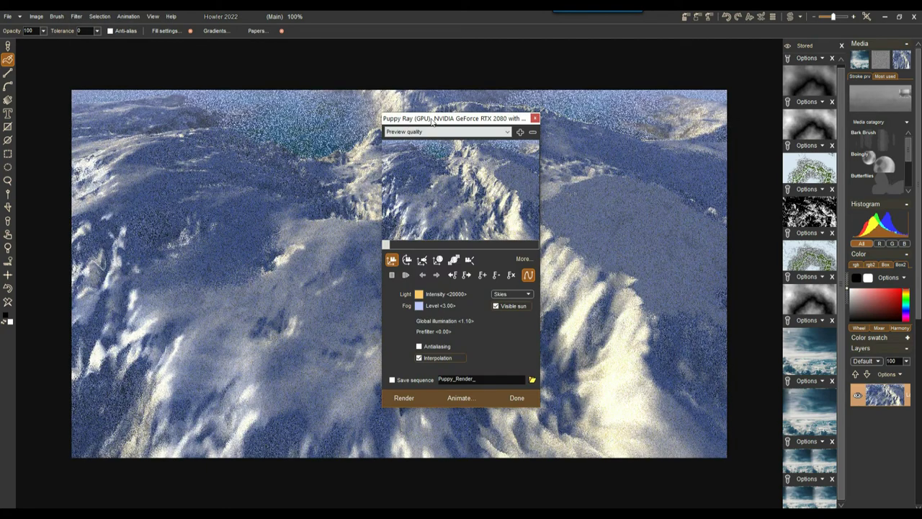
{"action": "left_click_drag", "start_coordinate": [433, 117], "coordinate": [707, 70]}
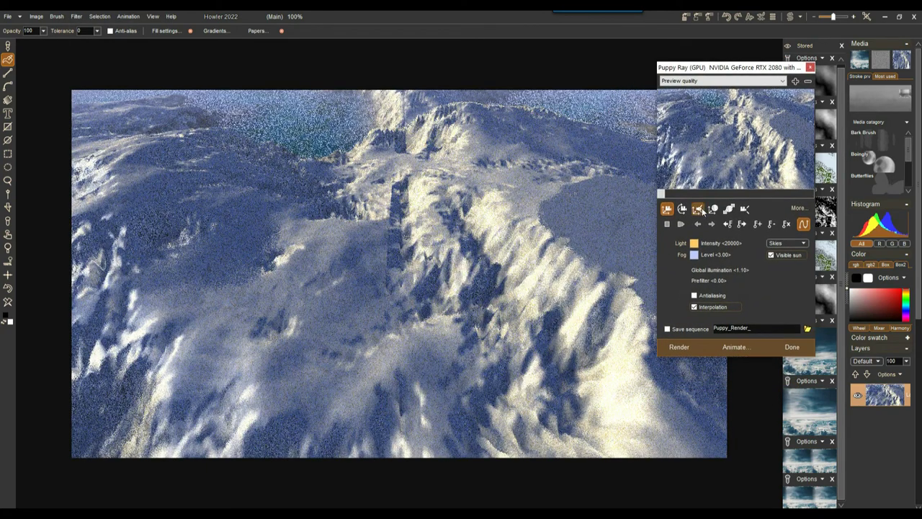
{"action": "left_click_drag", "start_coordinate": [692, 139], "coordinate": [765, 225]}
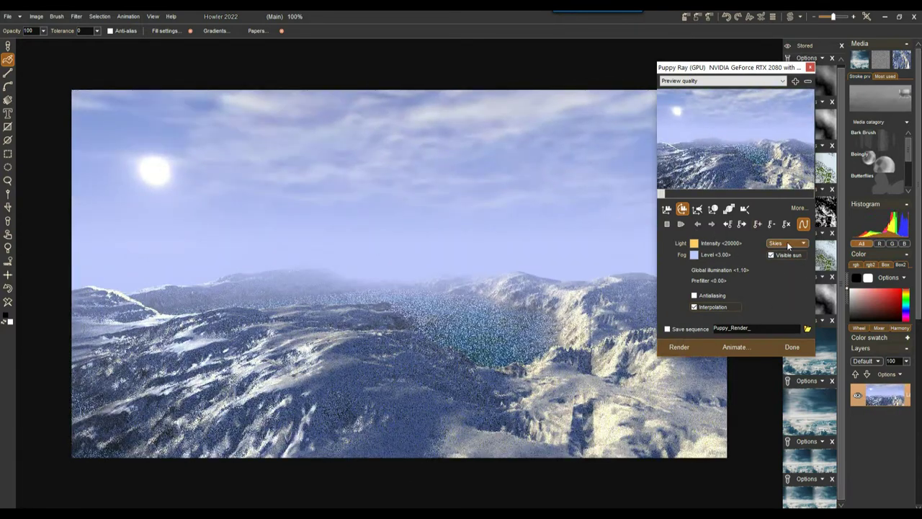
Use the custom cloud brush as the sky and turn the camera to look across the terrain toward the sun.
{"action": "left_click", "coordinate": [789, 244]}
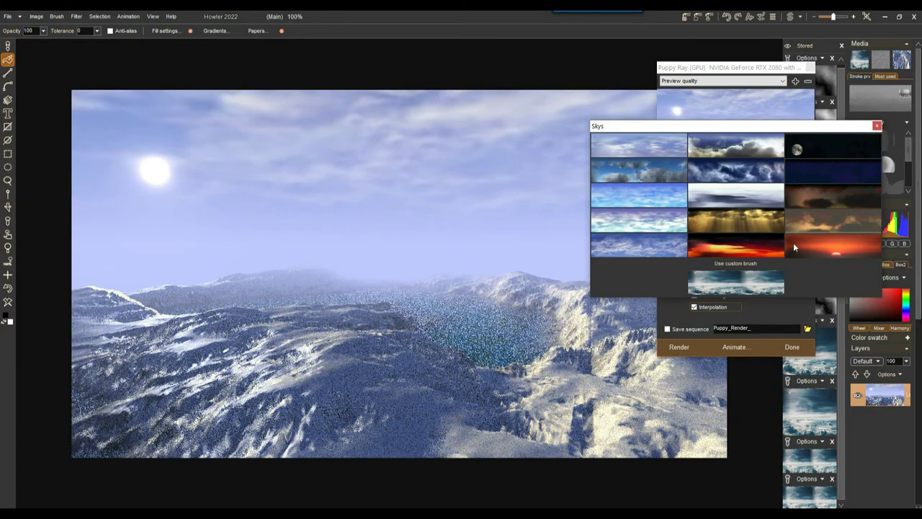
{"action": "left_click", "coordinate": [724, 286]}
{"action": "left_click_drag", "start_coordinate": [707, 173], "coordinate": [638, 226]}
{"action": "left_click_drag", "start_coordinate": [697, 167], "coordinate": [662, 136]}
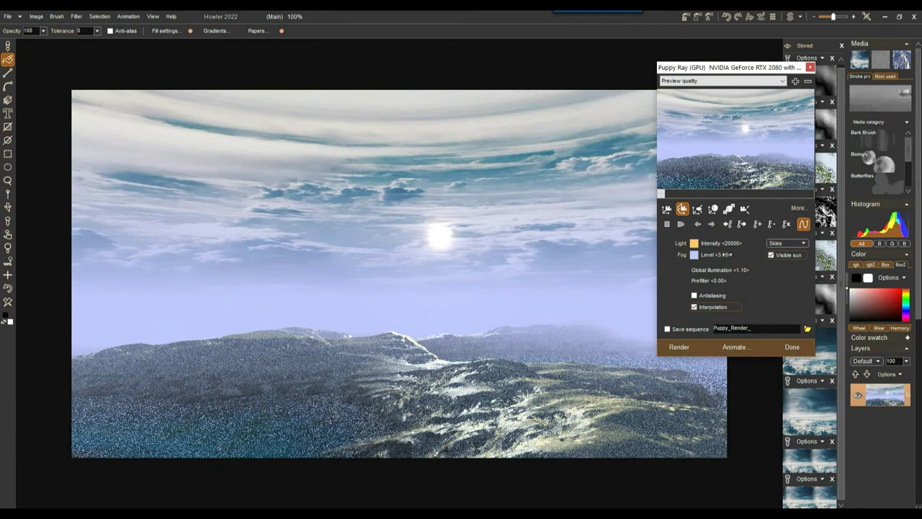
Set the fog level to 5.63 and change the fog color to a dark navy.
{"action": "left_click_drag", "start_coordinate": [730, 254], "coordinate": [749, 258]}
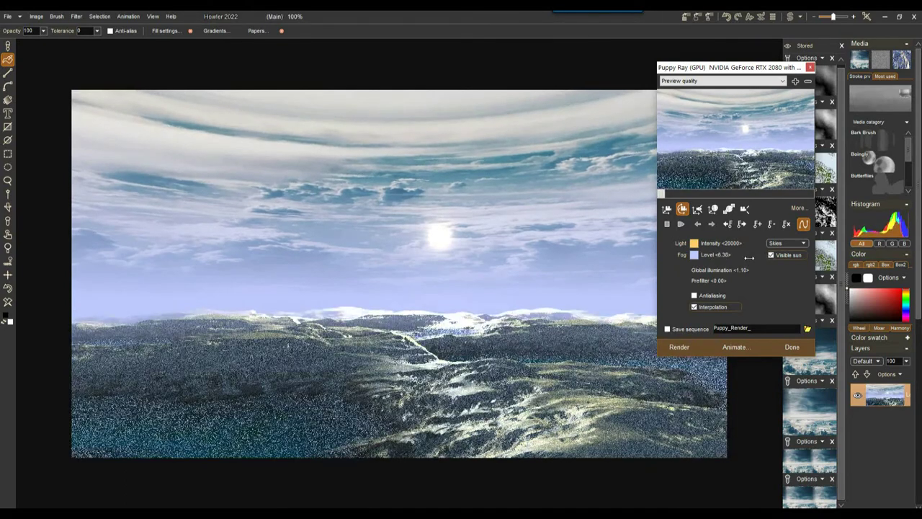
{"action": "left_click", "coordinate": [696, 255]}
{"action": "left_click", "coordinate": [401, 226]}
{"action": "left_click", "coordinate": [418, 253]}
{"action": "left_click", "coordinate": [416, 231]}
{"action": "left_click", "coordinate": [546, 216]}
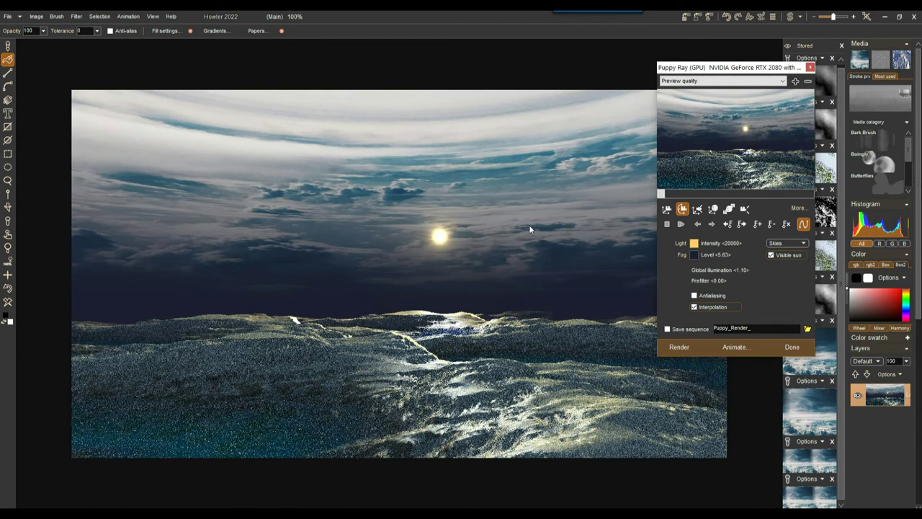
Change the fog color to the light gray-blue #AEB1C0.
{"action": "left_click", "coordinate": [694, 255]}
{"action": "left_click", "coordinate": [375, 303]}
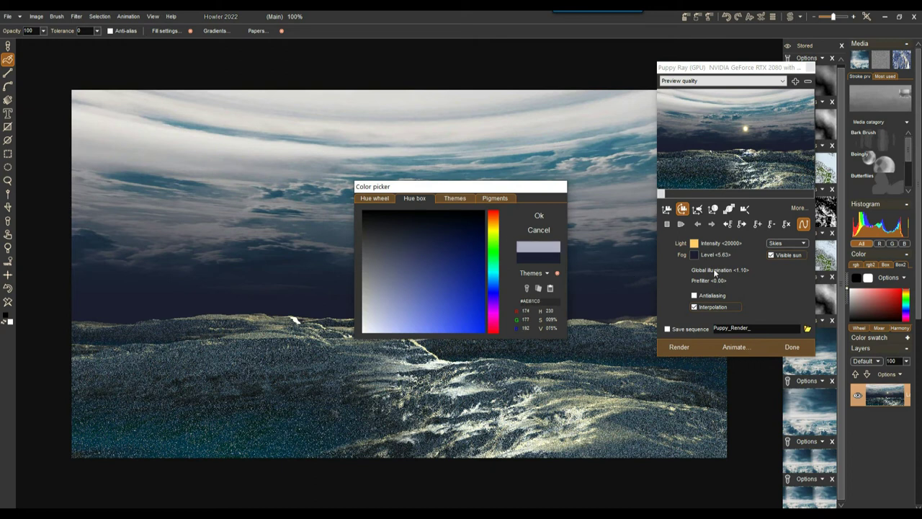
{"action": "left_click", "coordinate": [540, 216]}
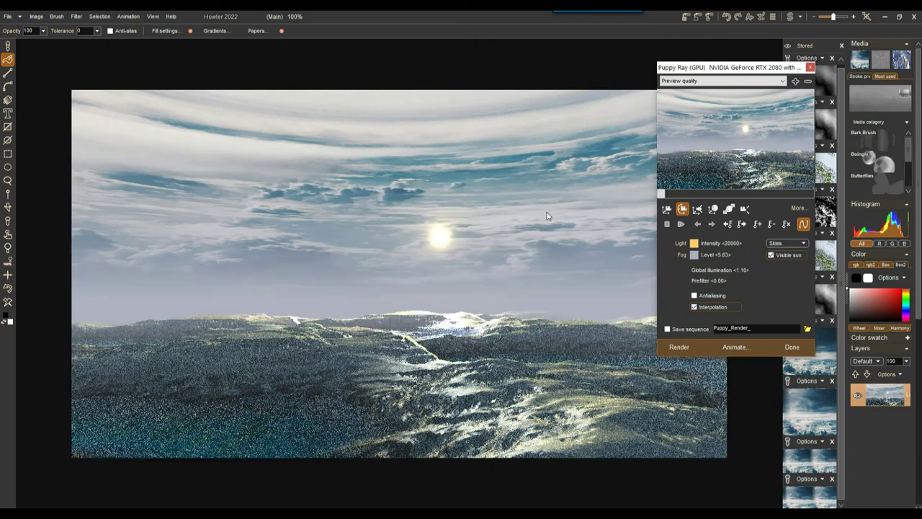
Darken the fog color to the medium gray #707380.
{"action": "left_click", "coordinate": [698, 255]}
{"action": "left_click_drag", "start_coordinate": [392, 239], "coordinate": [368, 253]}
{"action": "left_click", "coordinate": [391, 271]}
{"action": "left_click_drag", "start_coordinate": [400, 274], "coordinate": [382, 269]}
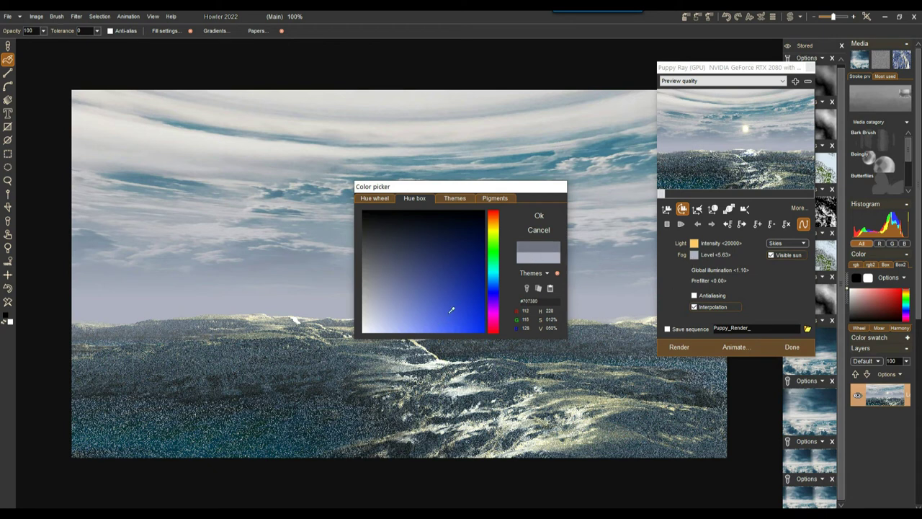
{"action": "left_click", "coordinate": [542, 216]}
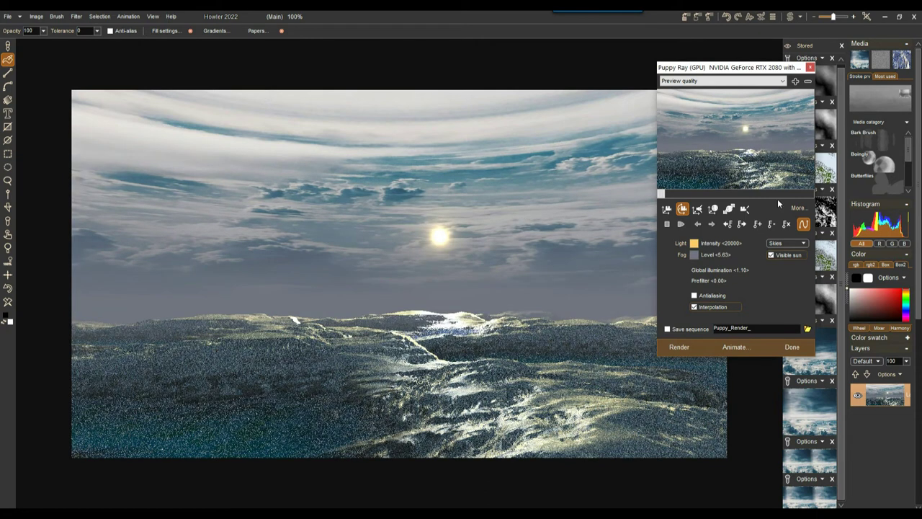
Show the additional Puppy Ray settings and enable ground fog.
{"action": "left_click_drag", "start_coordinate": [722, 69], "coordinate": [520, 62]}
{"action": "left_click", "coordinate": [595, 201]}
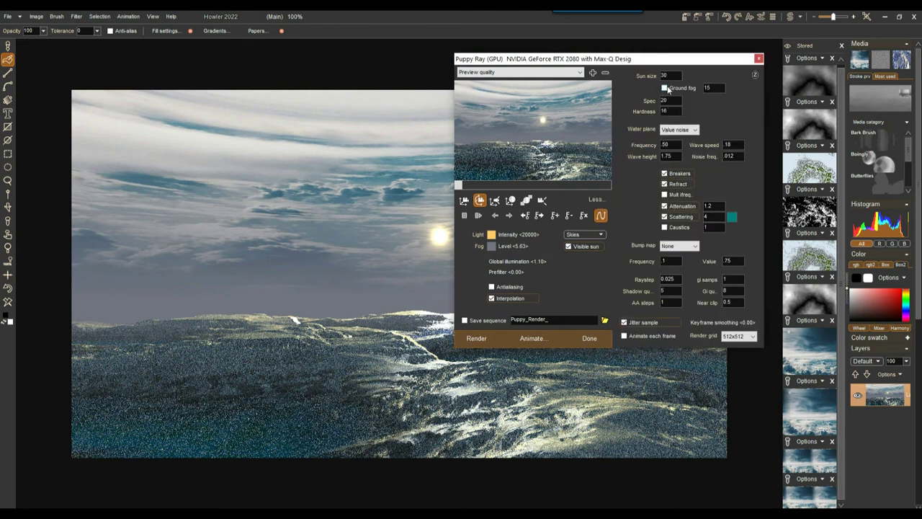
{"action": "left_click", "coordinate": [673, 87]}
Turn the camera around the sky to frame the ridge between the two lakes, and finish the Puppy Ray session.
{"action": "left_click_drag", "start_coordinate": [554, 157], "coordinate": [418, 144]}
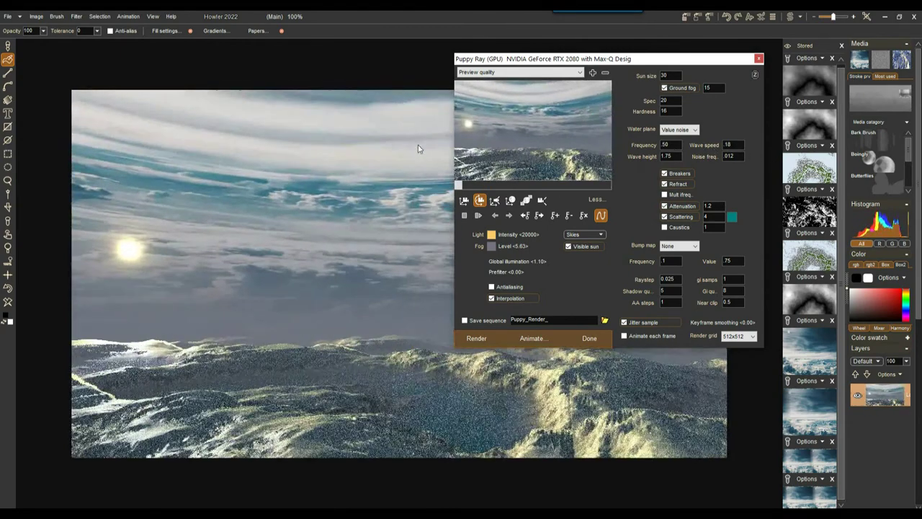
{"action": "left_click_drag", "start_coordinate": [557, 144], "coordinate": [373, 128]}
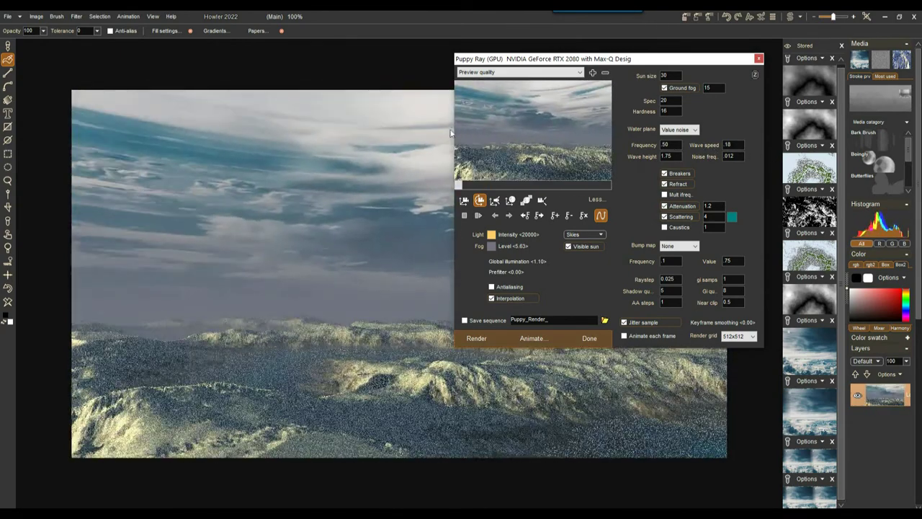
{"action": "left_click_drag", "start_coordinate": [491, 70], "coordinate": [650, 60]}
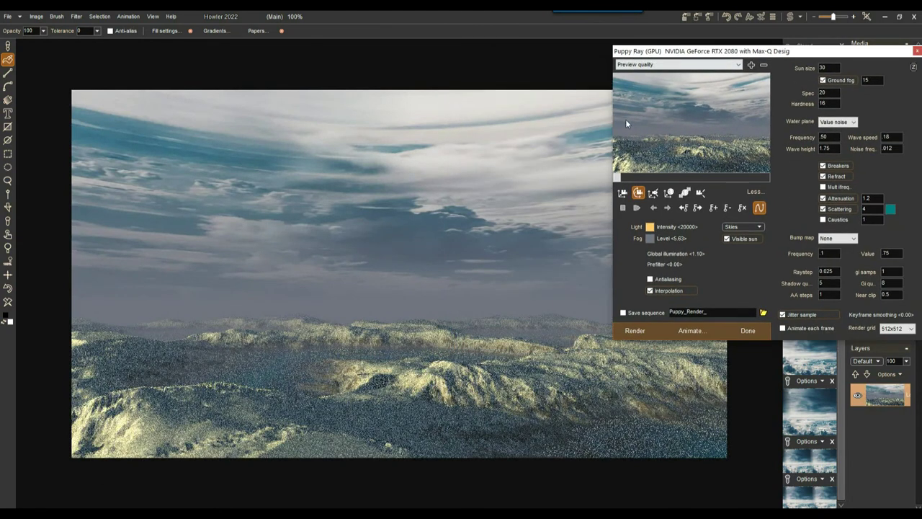
{"action": "left_click_drag", "start_coordinate": [660, 154], "coordinate": [707, 157]}
{"action": "left_click_drag", "start_coordinate": [646, 173], "coordinate": [720, 123]}
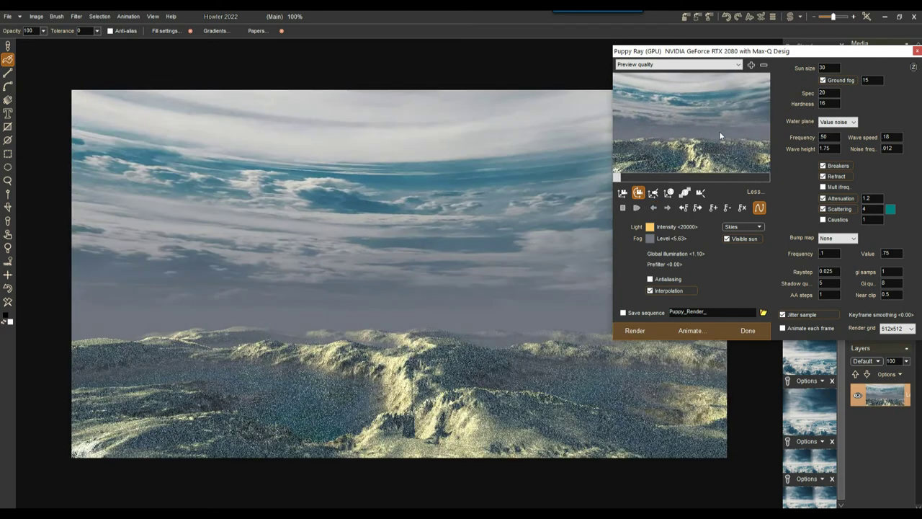
{"action": "left_click", "coordinate": [748, 333]}
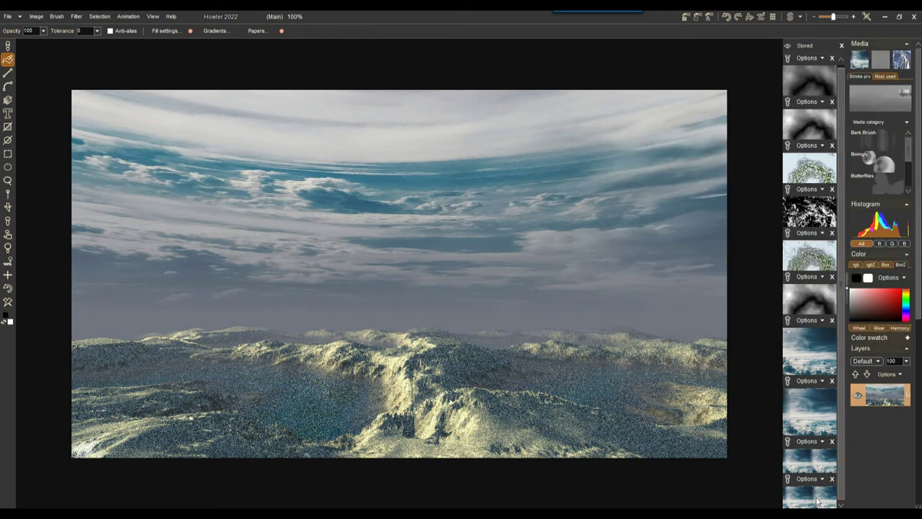
Paste the stored single-width seamless cloud image as a new document, replacing the existing buffer.
{"action": "left_click", "coordinate": [814, 407]}
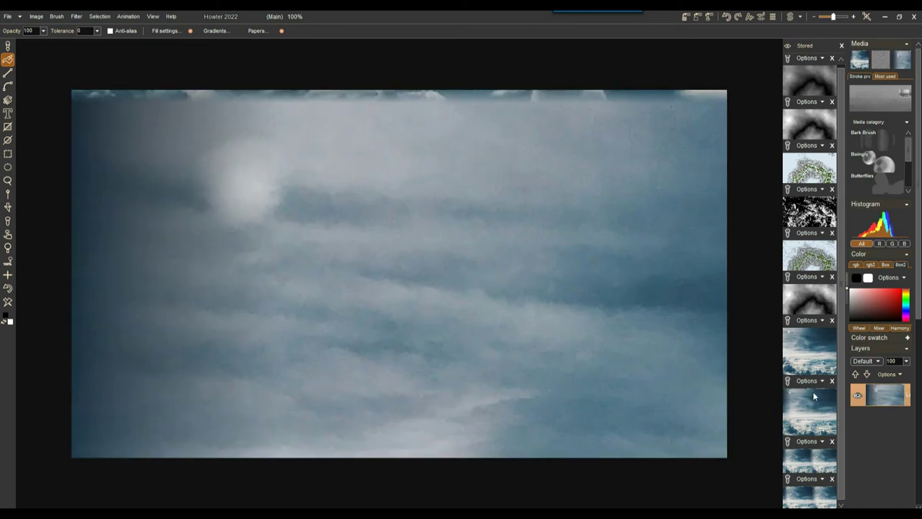
{"action": "left_click", "coordinate": [808, 189]}
{"action": "left_click", "coordinate": [856, 212]}
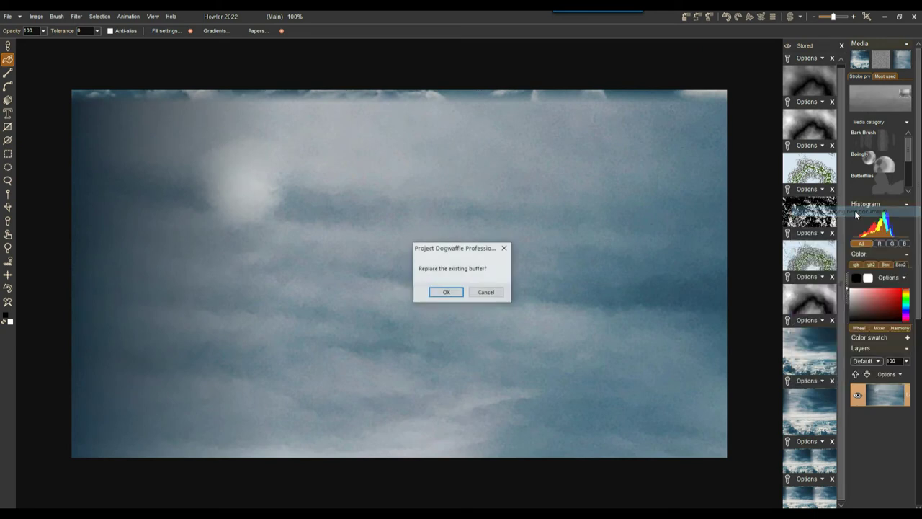
{"action": "left_click", "coordinate": [443, 292]}
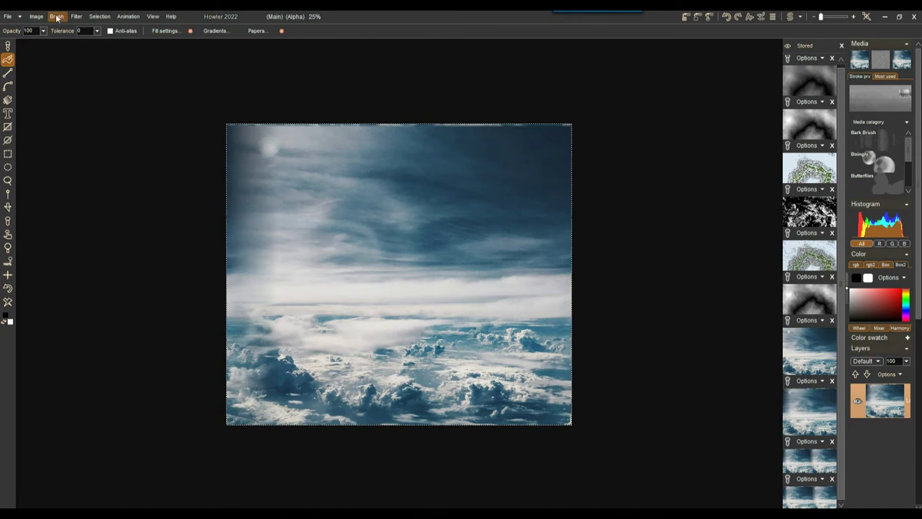
Pick up the whole cloud image as the brush with nothing left selected, and turn off the on-canvas brush preview.
{"action": "left_click", "coordinate": [57, 16]}
{"action": "left_click", "coordinate": [83, 29]}
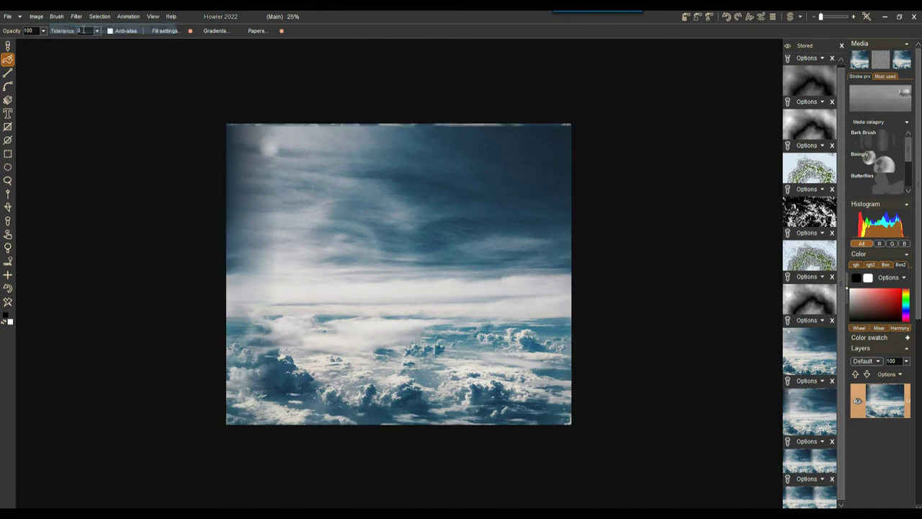
{"action": "left_click", "coordinate": [99, 17]}
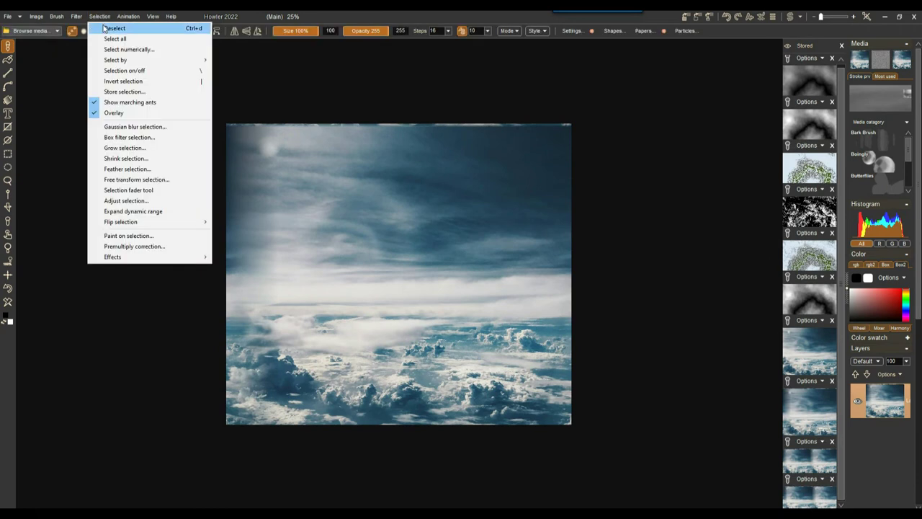
{"action": "left_click", "coordinate": [105, 28]}
{"action": "left_click_drag", "start_coordinate": [428, 232], "coordinate": [388, 210]}
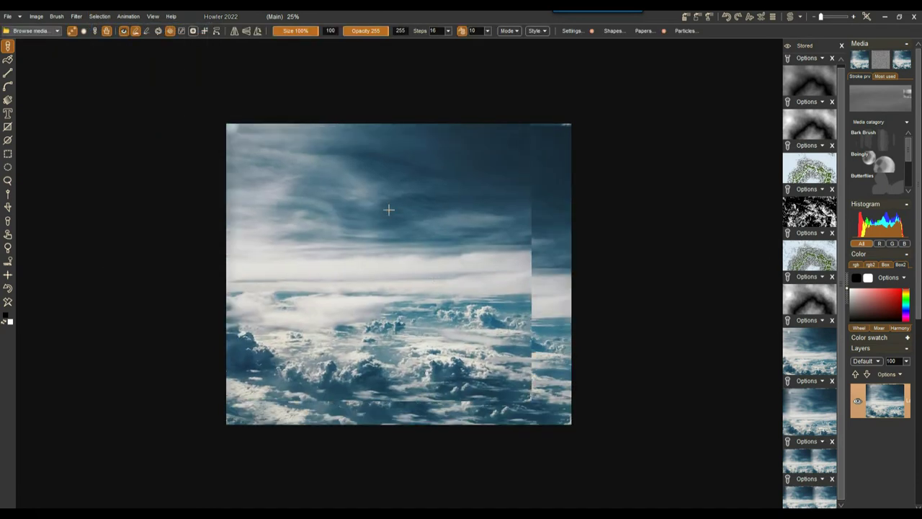
{"action": "left_click", "coordinate": [124, 30]}
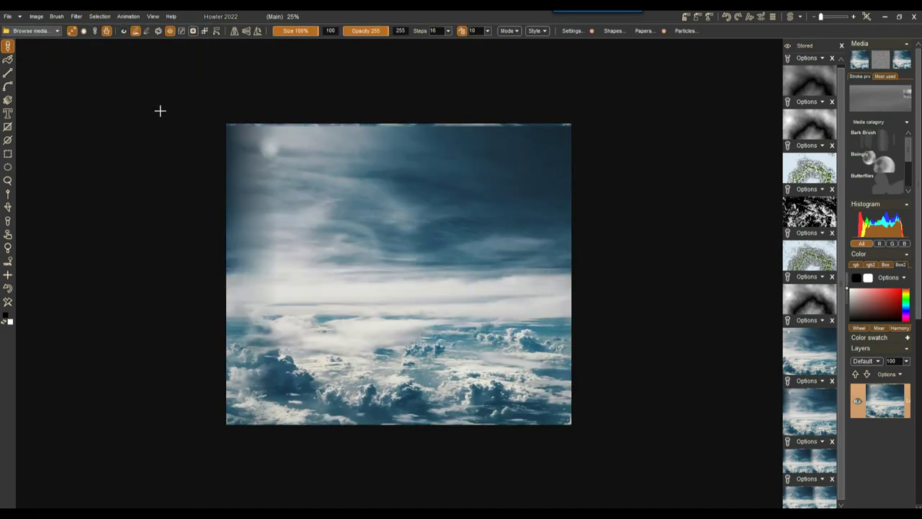
Change the cloud document's canvas size to 7200 by 2400 pixels with a centered anchor.
{"action": "left_click", "coordinate": [35, 17]}
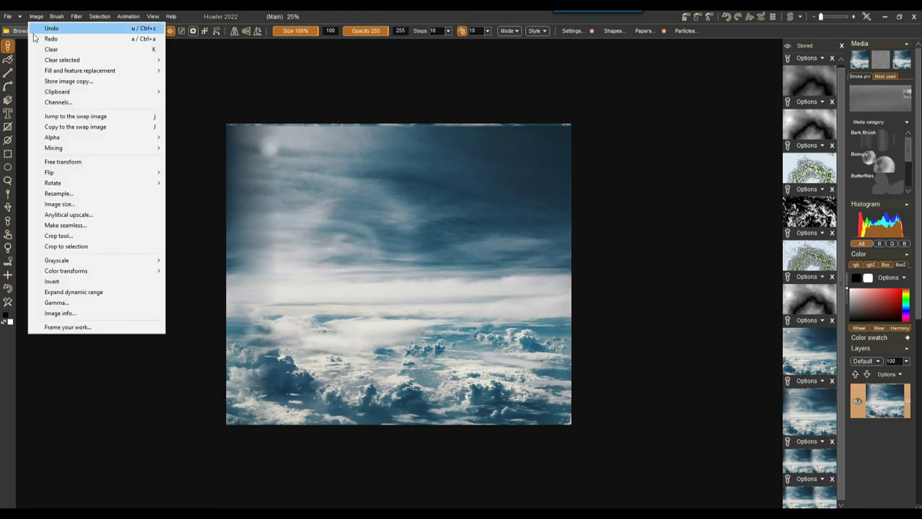
{"action": "left_click", "coordinate": [62, 205]}
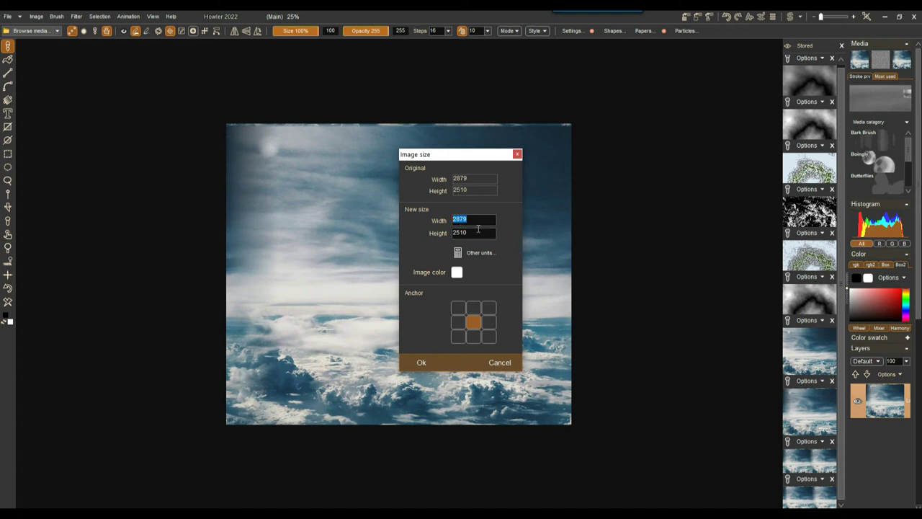
{"action": "left_click", "coordinate": [467, 219]}
{"action": "double_click", "coordinate": [474, 220]}
{"action": "left_click_drag", "start_coordinate": [468, 220], "coordinate": [421, 221]}
{"action": "type", "text": "8500"}
{"action": "left_click_drag", "start_coordinate": [475, 234], "coordinate": [416, 235]}
{"action": "type", "text": "2"}
{"action": "left_click_drag", "start_coordinate": [452, 233], "coordinate": [459, 238]}
{"action": "double_click", "coordinate": [474, 220]}
{"action": "type", "text": "7"}
{"action": "left_click", "coordinate": [421, 363]}
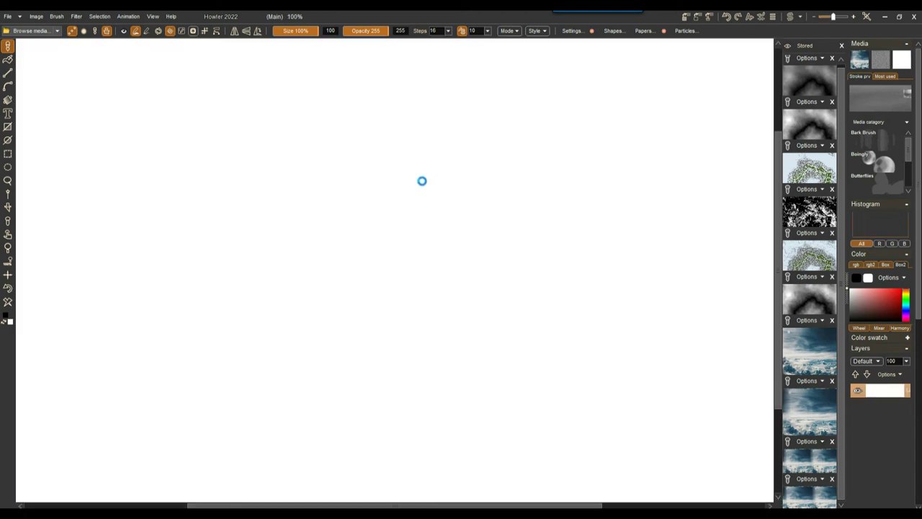
Stamp the cloud brush on the widened canvas so repeated clouds cover the blank white areas.
{"action": "scroll", "coordinate": [405, 181], "scroll_direction": "down", "scroll_amount": 2}
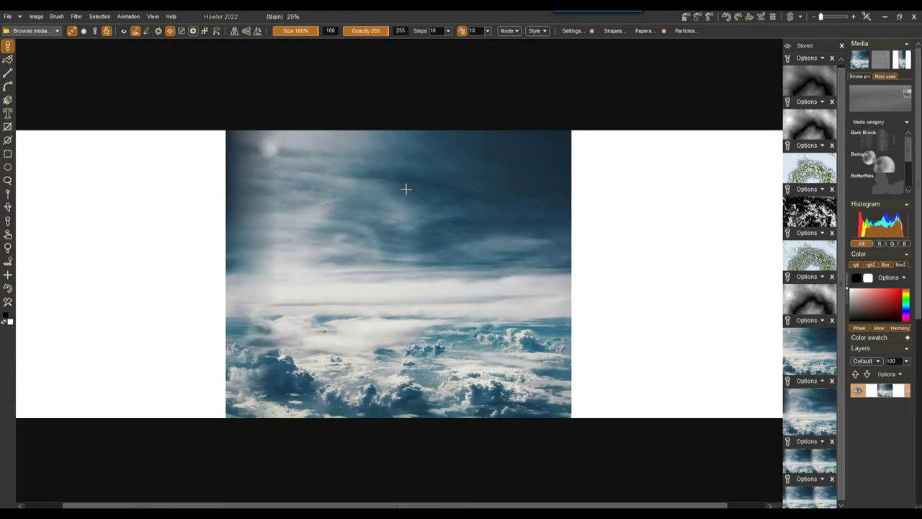
{"action": "left_click", "coordinate": [94, 170]}
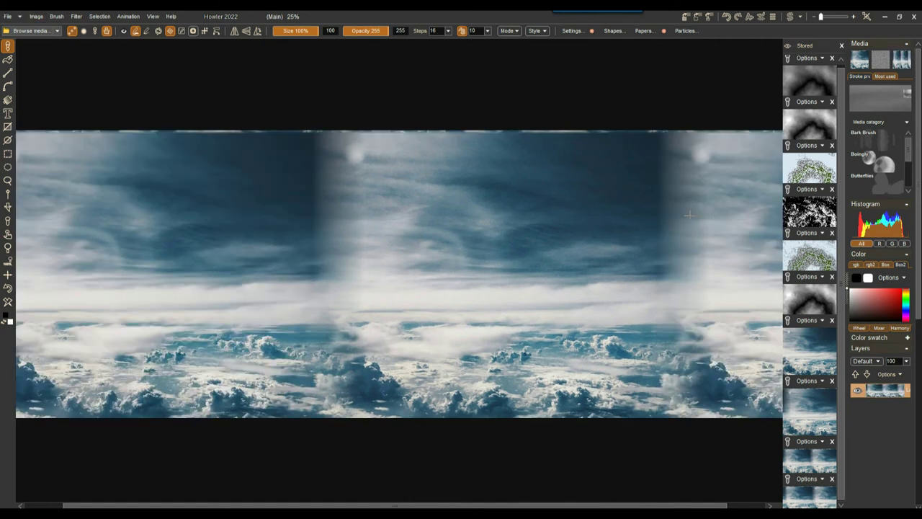
{"action": "scroll", "coordinate": [475, 206], "scroll_direction": "down", "scroll_amount": 2}
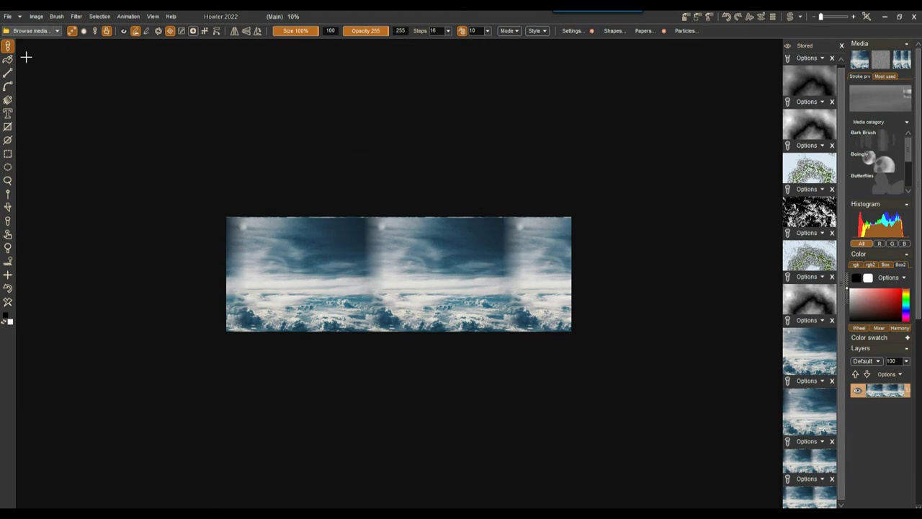
Enlarge the cloud document's canvas to 9000 by 2400 pixels with a centered anchor and cover the added areas with repeated clouds.
{"action": "left_click", "coordinate": [34, 16]}
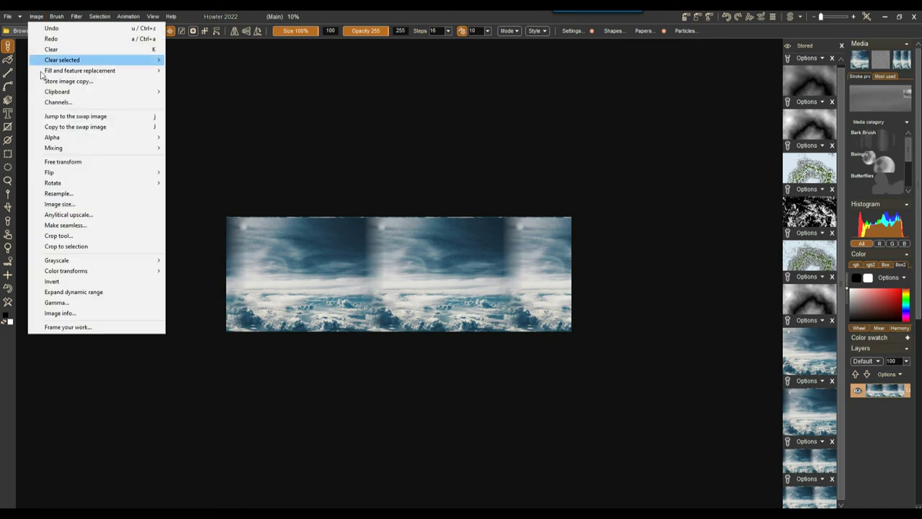
{"action": "left_click", "coordinate": [56, 204]}
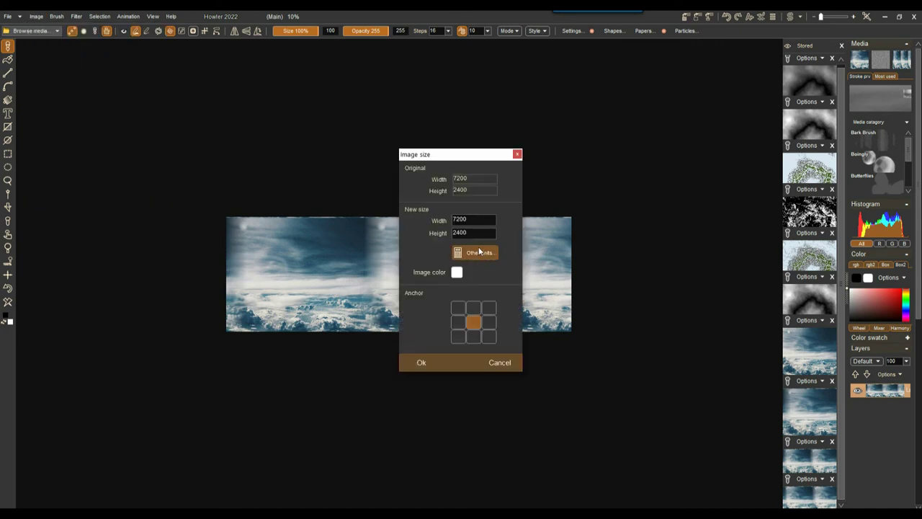
{"action": "left_click_drag", "start_coordinate": [459, 219], "coordinate": [441, 222]}
{"action": "type", "text": "9000"}
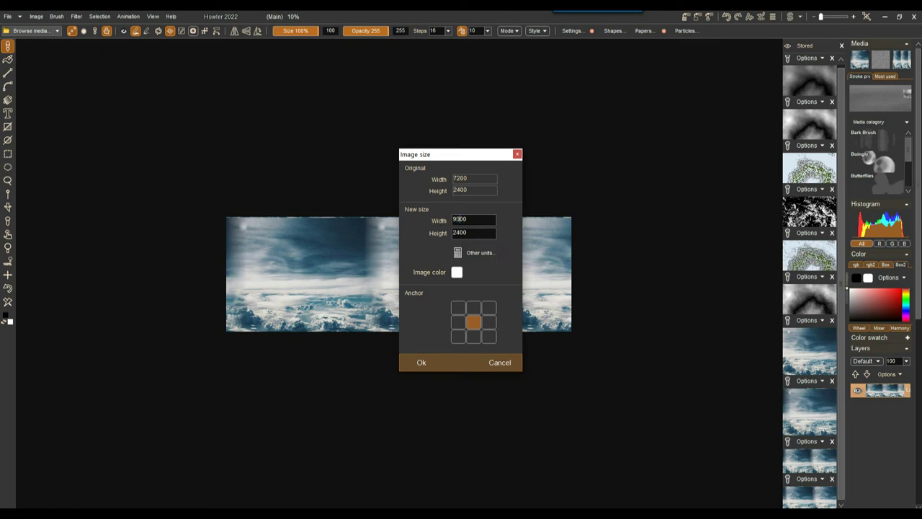
{"action": "key", "text": "BackSpace"}
{"action": "left_click", "coordinate": [422, 362]}
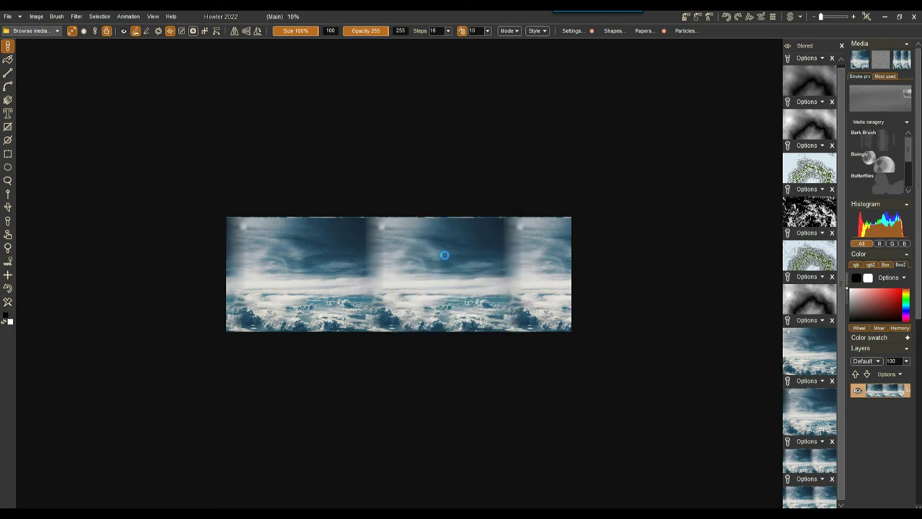
{"action": "scroll", "coordinate": [307, 220], "scroll_direction": "down", "scroll_amount": 6}
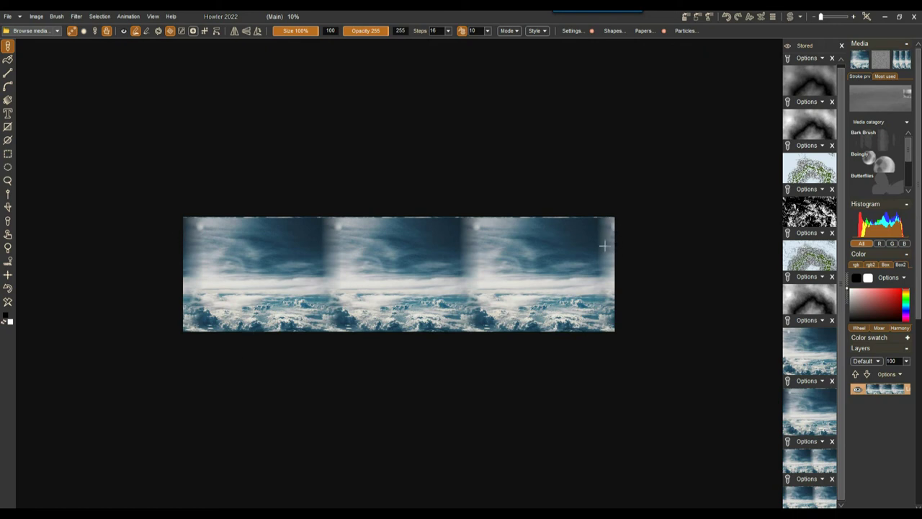
Make the widened cloud image seamless, reducing the trim and keeping the original size.
{"action": "left_click", "coordinate": [35, 17]}
{"action": "left_click", "coordinate": [66, 226]}
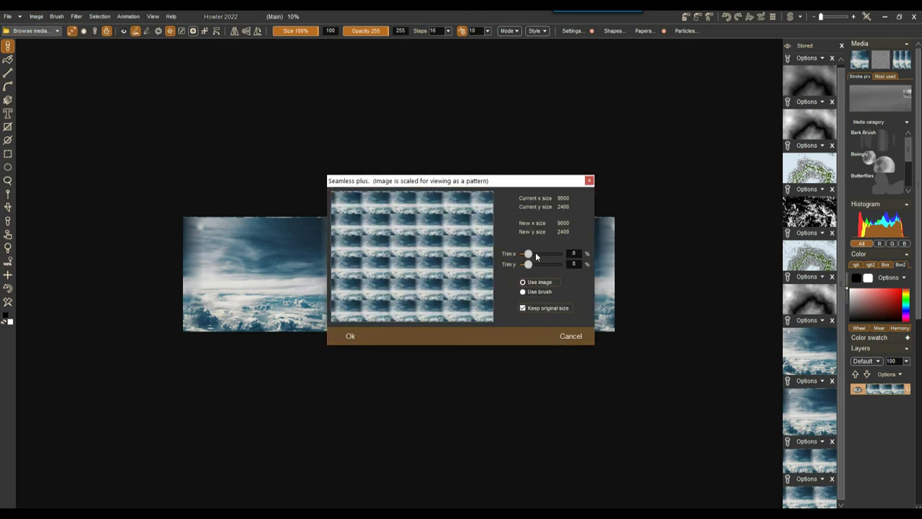
{"action": "mouse_move", "coordinate": [528, 254]}
{"action": "left_mouse_down"}
{"action": "mouse_move", "coordinate": [541, 255]}
{"action": "mouse_move", "coordinate": [520, 265]}
{"action": "left_mouse_up"}
{"action": "left_click", "coordinate": [351, 334]}
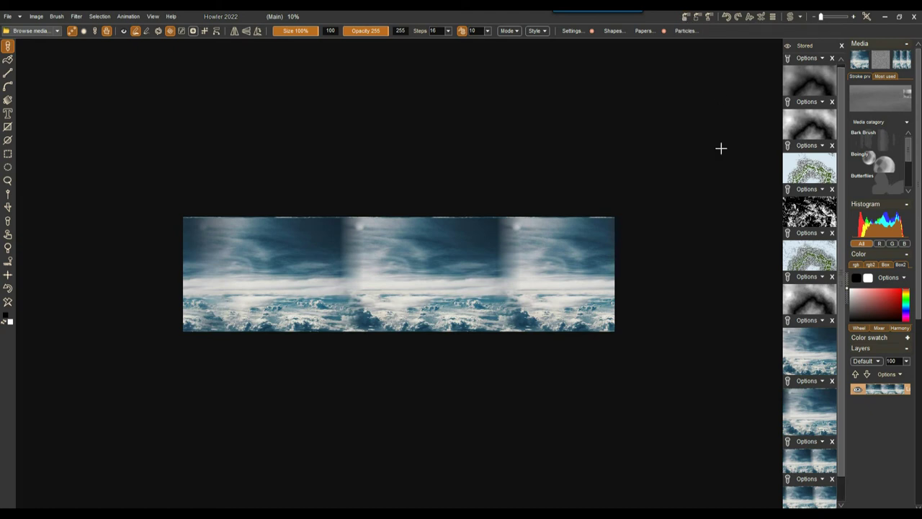
{"action": "scroll", "coordinate": [843, 362], "scroll_direction": "down", "scroll_amount": 2}
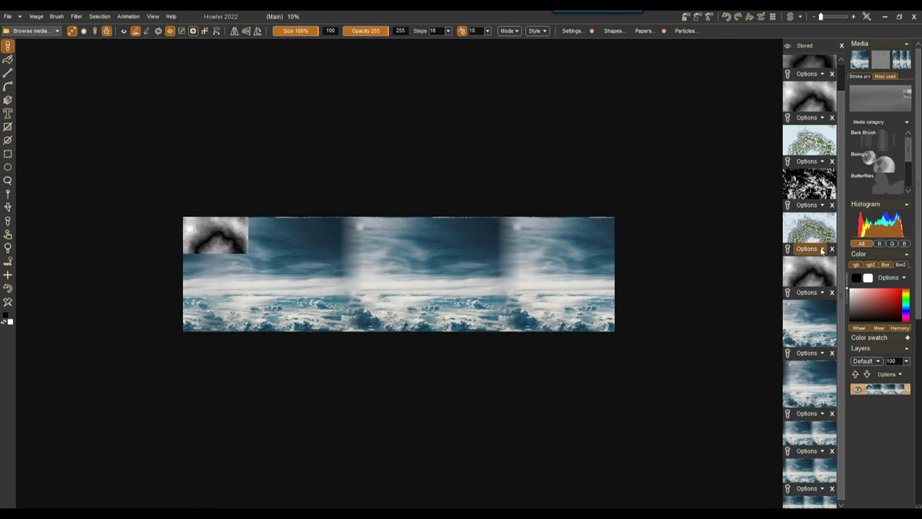
Paste the stored grayscale height map as a new document, replacing the existing buffer.
{"action": "right_click", "coordinate": [810, 266]}
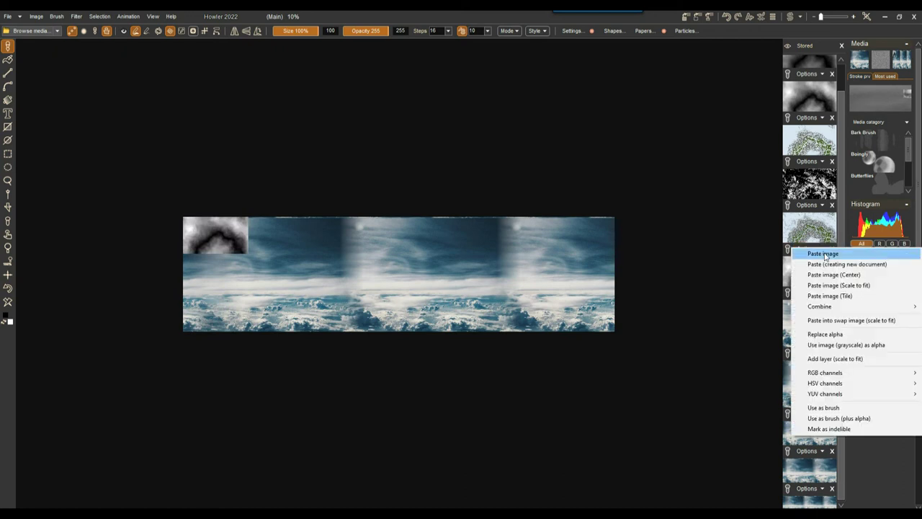
{"action": "left_click", "coordinate": [826, 264]}
{"action": "left_click", "coordinate": [463, 290]}
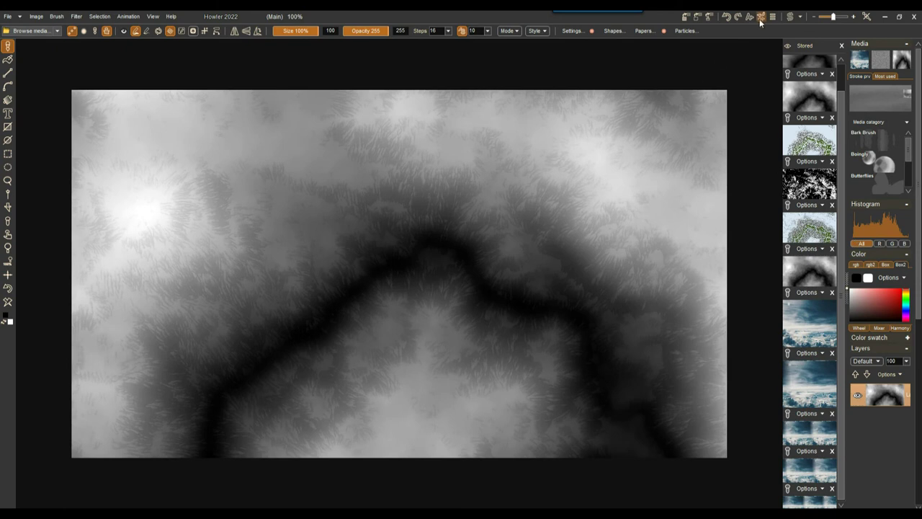
Paste the stored green terrain texture into the swap image and return to the main height map.
{"action": "left_click", "coordinate": [791, 16]}
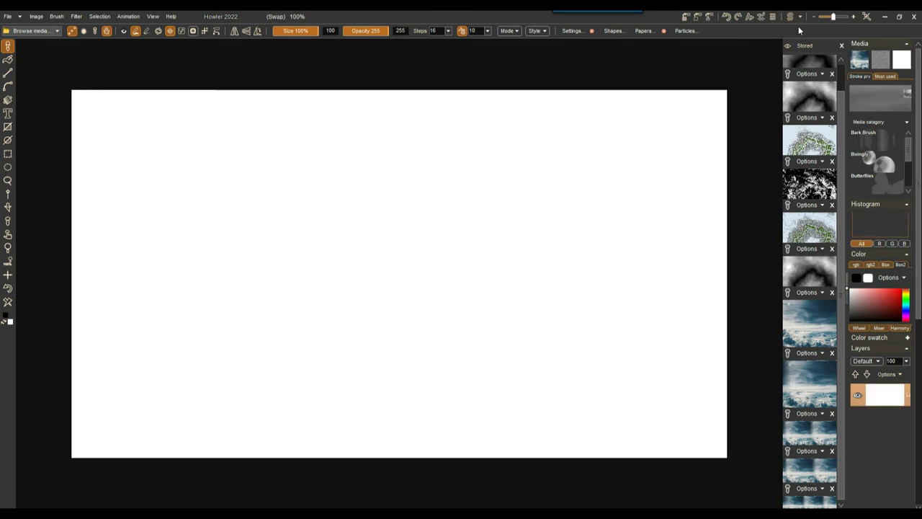
{"action": "left_click", "coordinate": [810, 228]}
{"action": "left_click", "coordinate": [791, 16]}
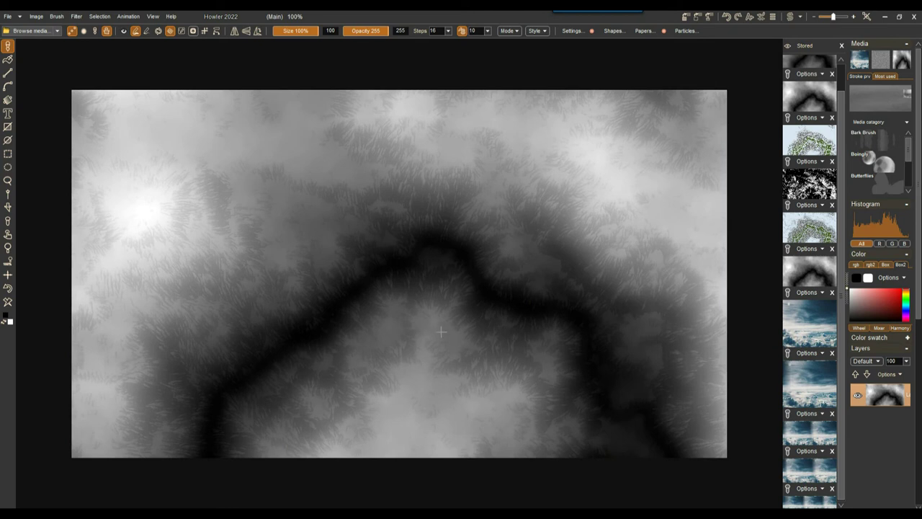
Use the stored wide tiled cloud image as the brush.
{"action": "left_click", "coordinate": [77, 17]}
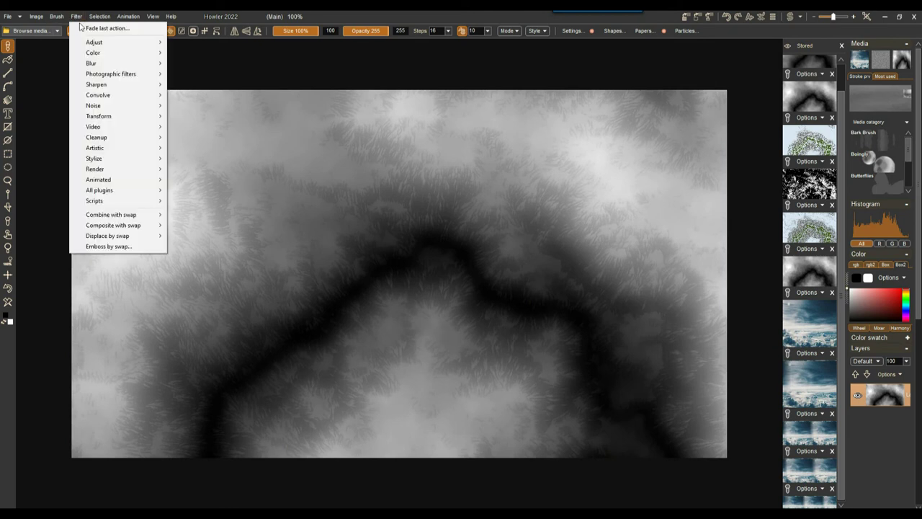
{"action": "mouse_move", "coordinate": [117, 118]}
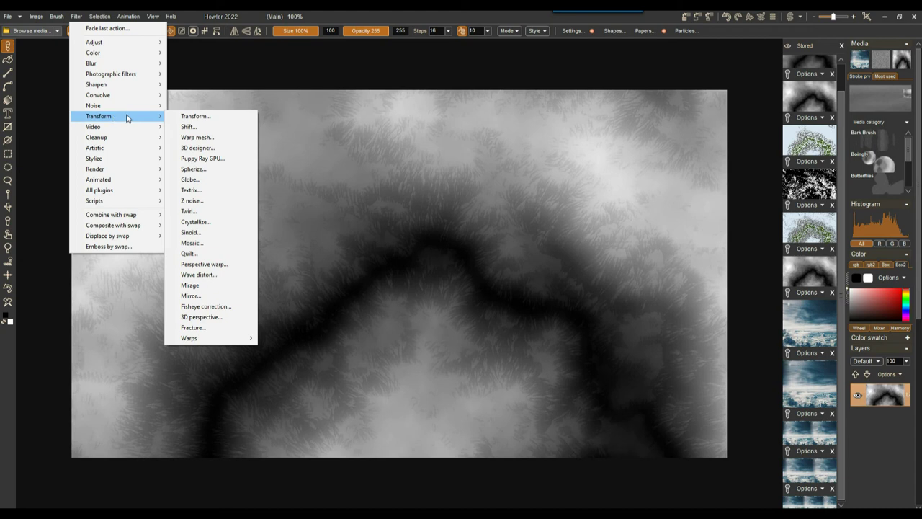
{"action": "left_click", "coordinate": [845, 479]}
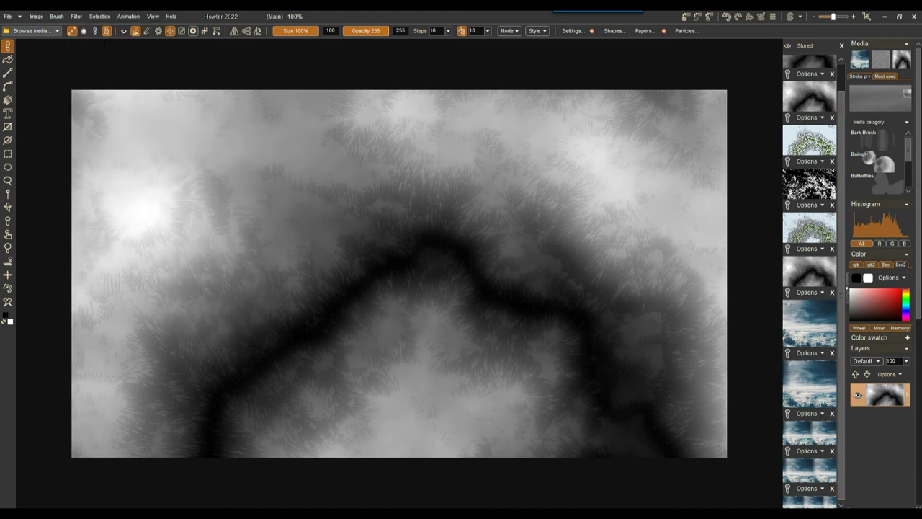
{"action": "left_click", "coordinate": [822, 487]}
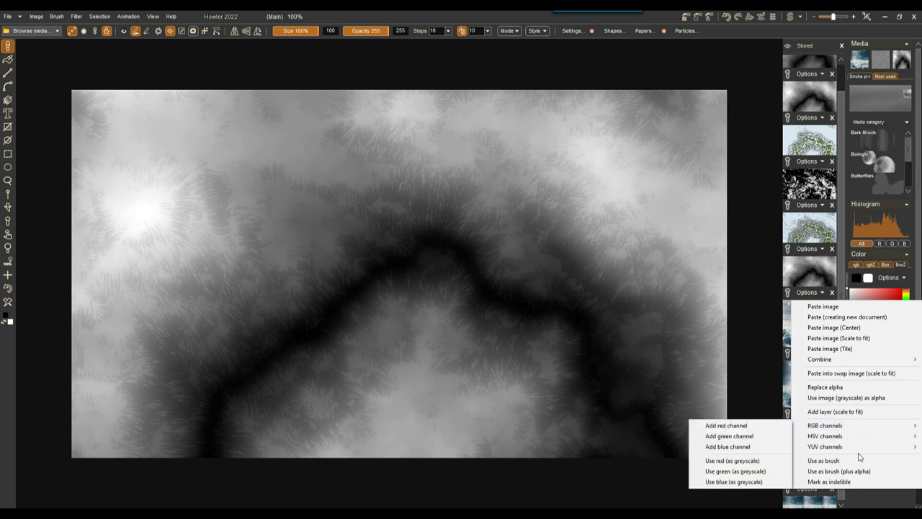
{"action": "left_click", "coordinate": [840, 464]}
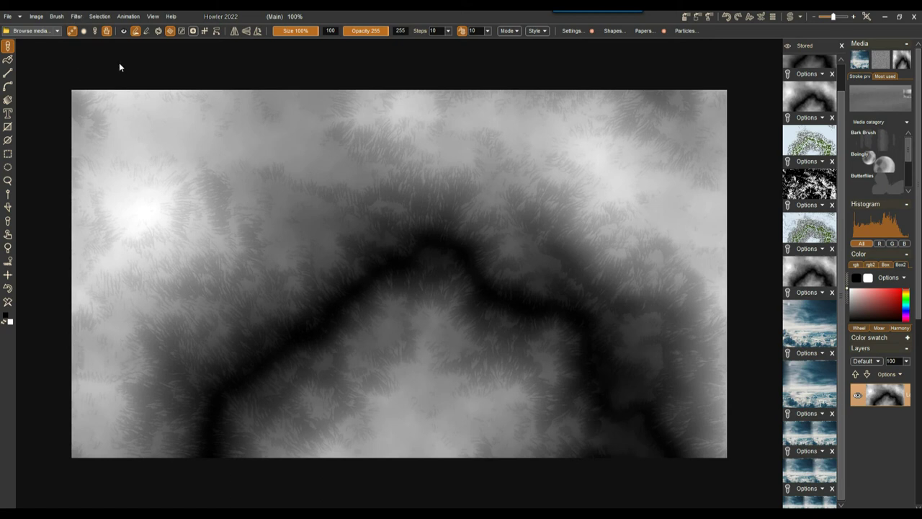
Open the Puppy Ray GPU renderer on the height map and move its window clear of the terrain's left half.
{"action": "left_click", "coordinate": [77, 15]}
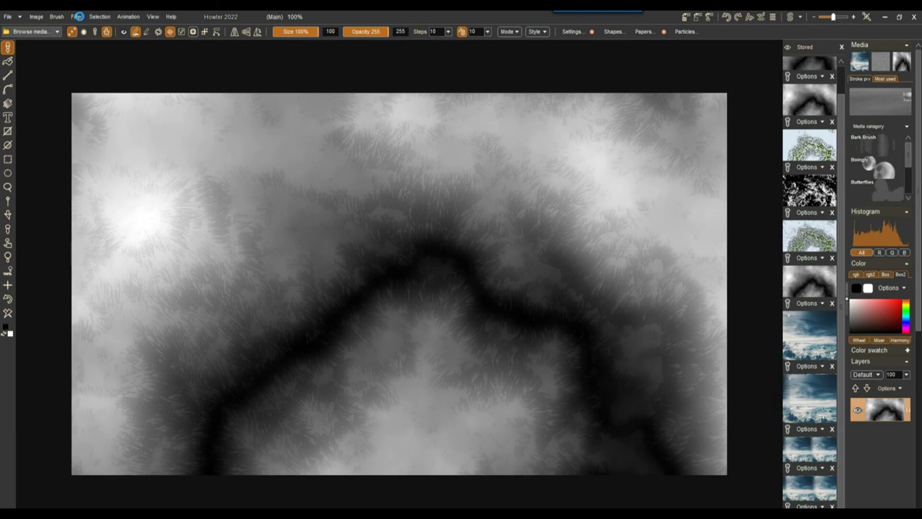
{"action": "left_click", "coordinate": [76, 16]}
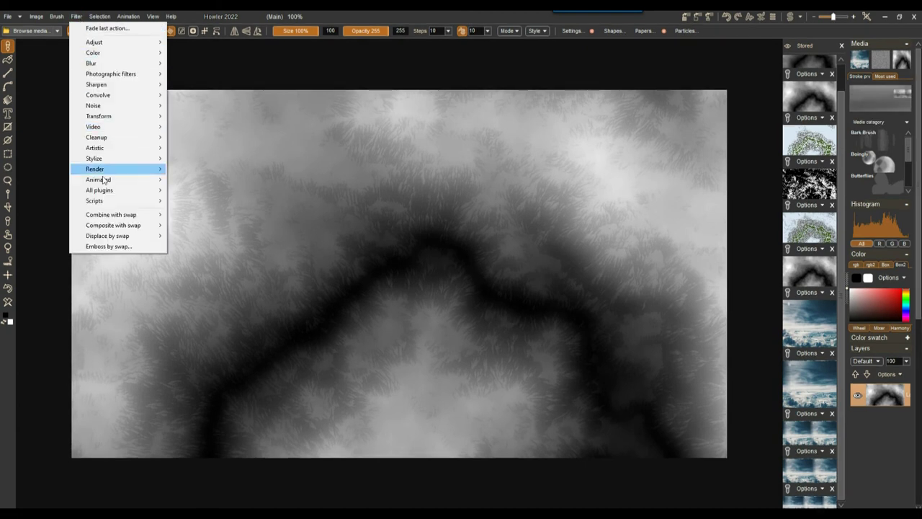
{"action": "mouse_move", "coordinate": [98, 122]}
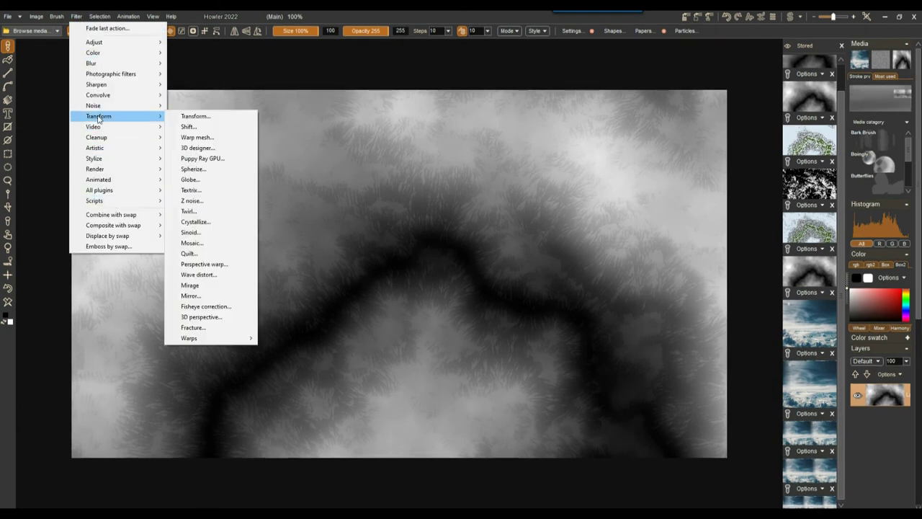
{"action": "left_click", "coordinate": [203, 160]}
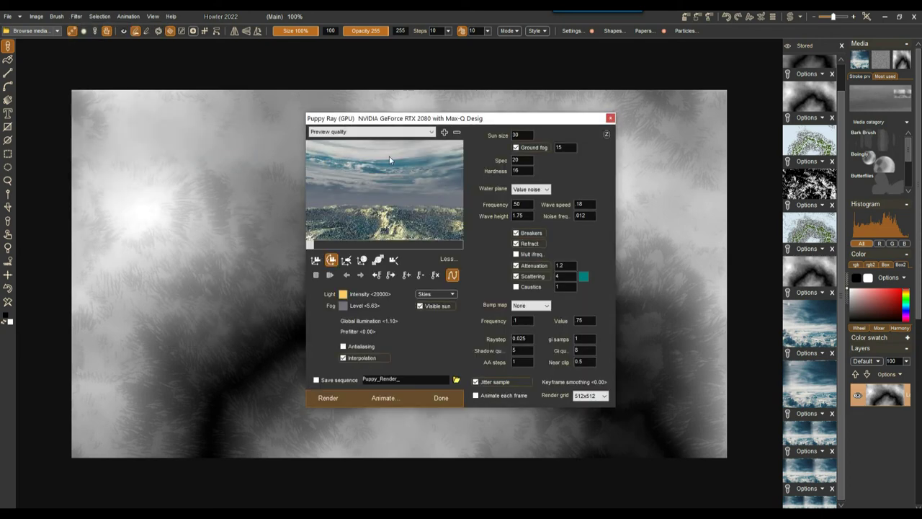
{"action": "left_click_drag", "start_coordinate": [375, 117], "coordinate": [537, 73]}
Turn and move the camera to look across the terrain from above toward the horizon and cloudy sky.
{"action": "left_click_drag", "start_coordinate": [552, 127], "coordinate": [526, 131]}
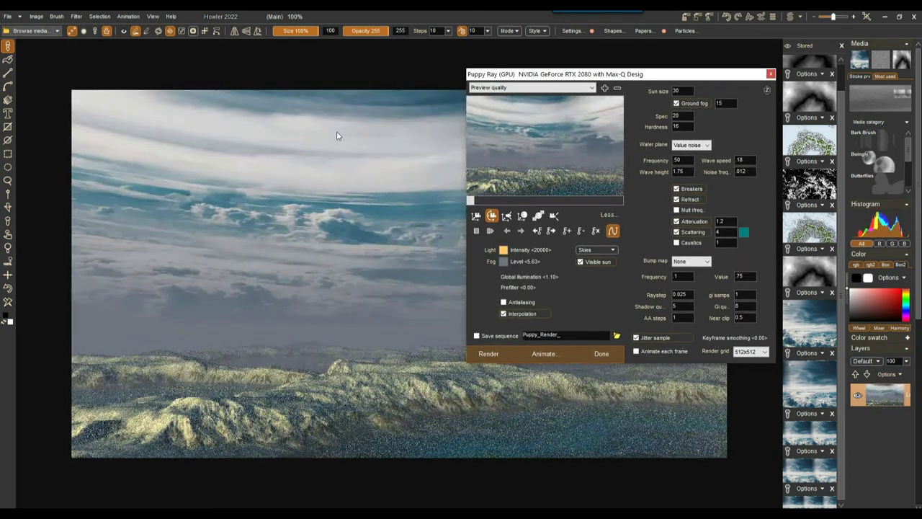
{"action": "left_click_drag", "start_coordinate": [581, 153], "coordinate": [556, 104]}
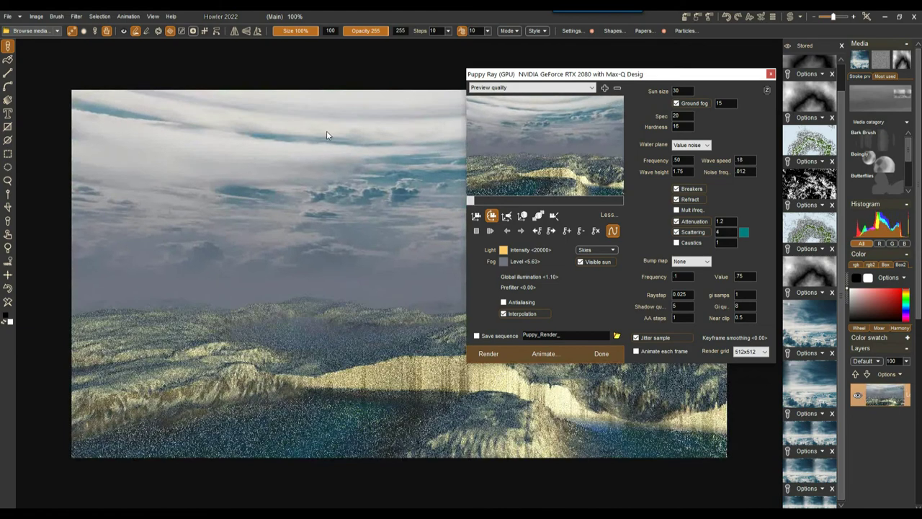
{"action": "left_click_drag", "start_coordinate": [469, 142], "coordinate": [560, 198]}
{"action": "left_click", "coordinate": [476, 215]}
{"action": "left_click_drag", "start_coordinate": [511, 168], "coordinate": [516, 105]}
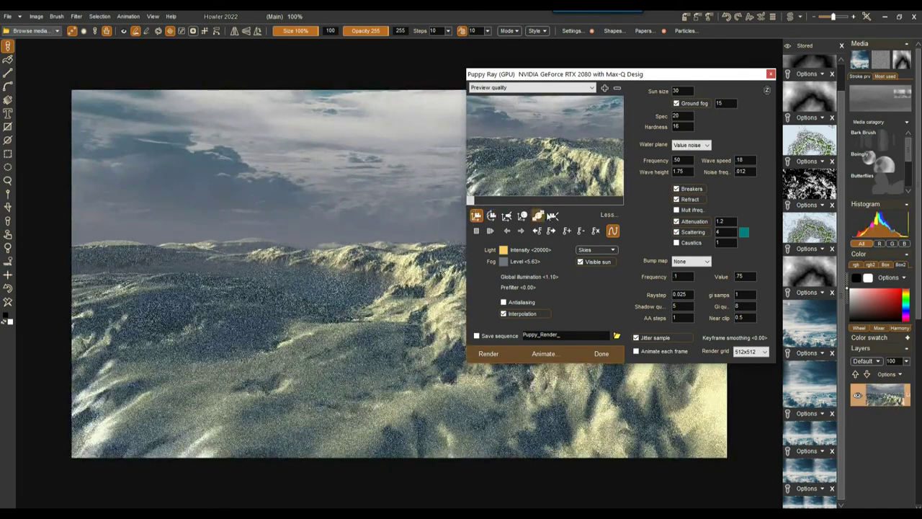
Apply the custom cloud brush as the sky and shift the camera to frame the lake.
{"action": "left_click", "coordinate": [600, 254]}
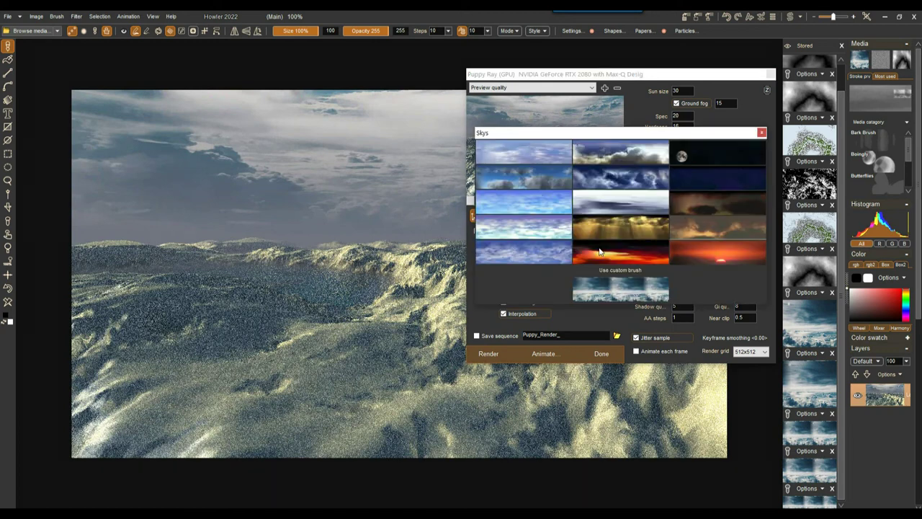
{"action": "left_click", "coordinate": [625, 288]}
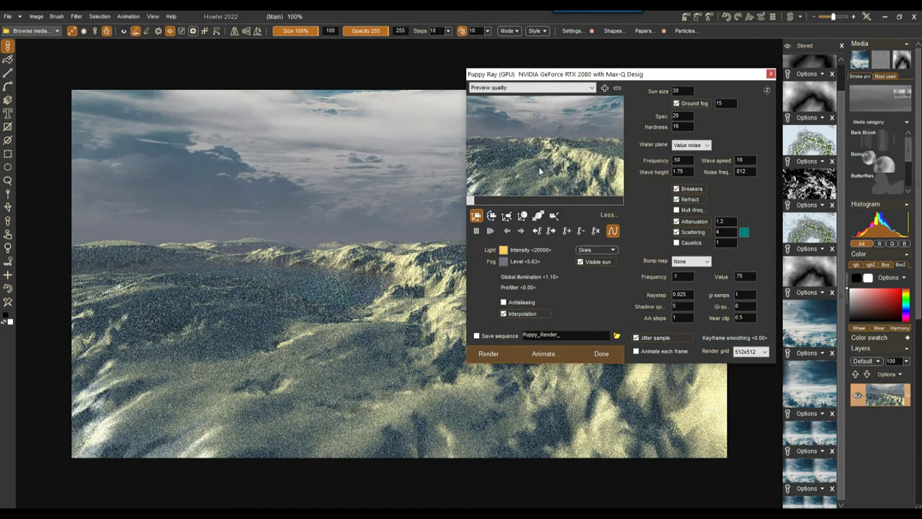
{"action": "left_click_drag", "start_coordinate": [541, 171], "coordinate": [549, 276]}
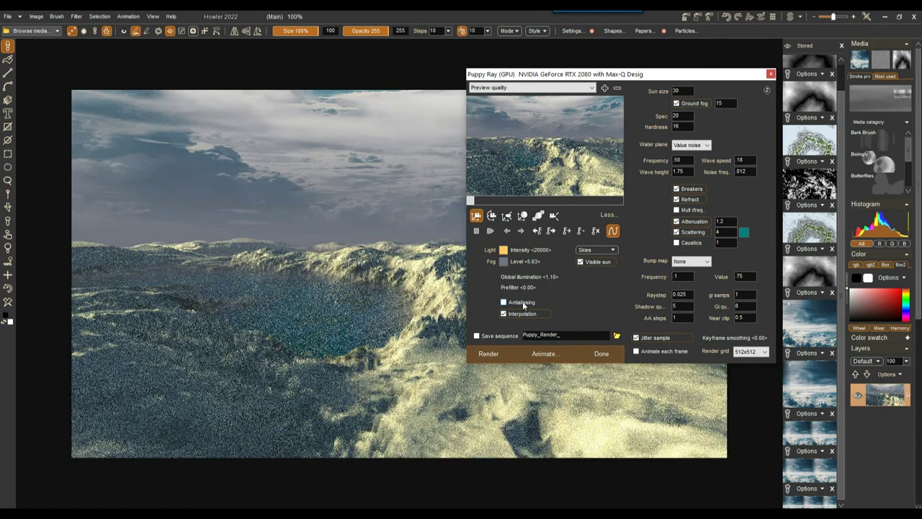
Set the terrain's bump map to Riverbed and adjust the scene to frame the lake beside the ridge.
{"action": "left_click", "coordinate": [696, 262]}
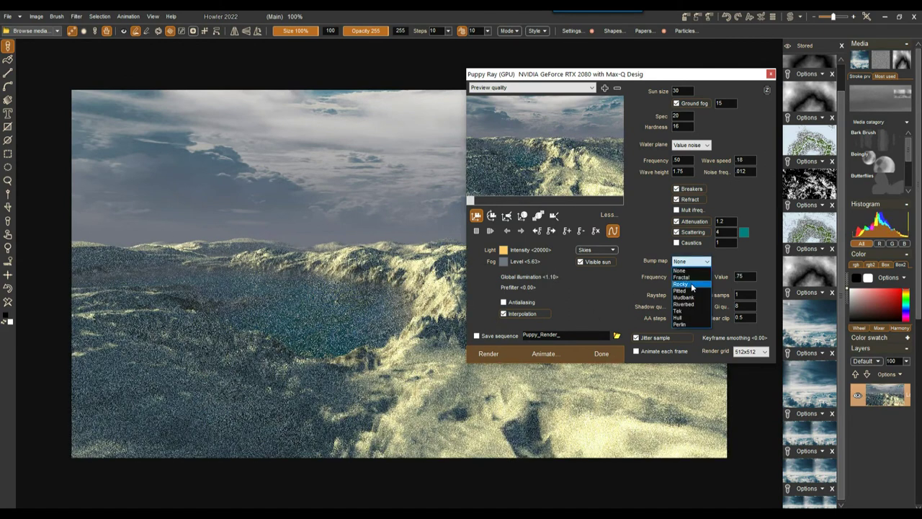
{"action": "left_click", "coordinate": [690, 305]}
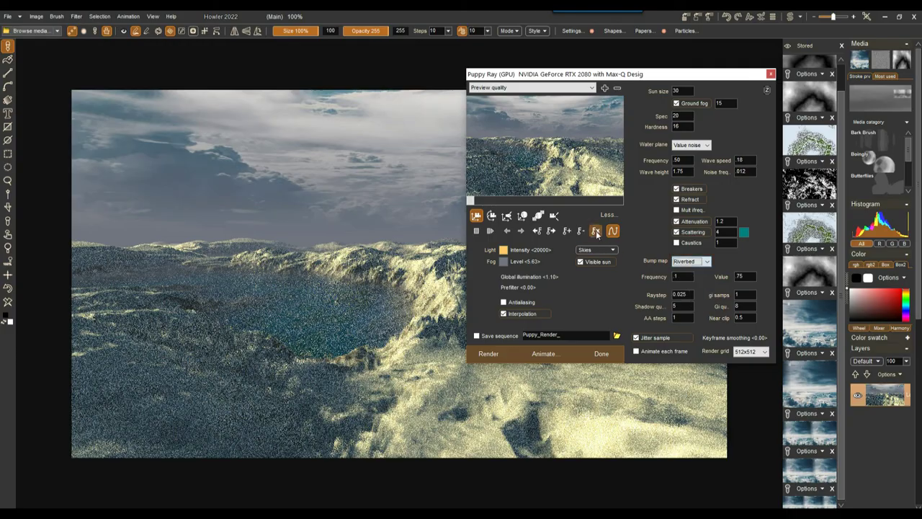
{"action": "left_click_drag", "start_coordinate": [569, 165], "coordinate": [552, 200]}
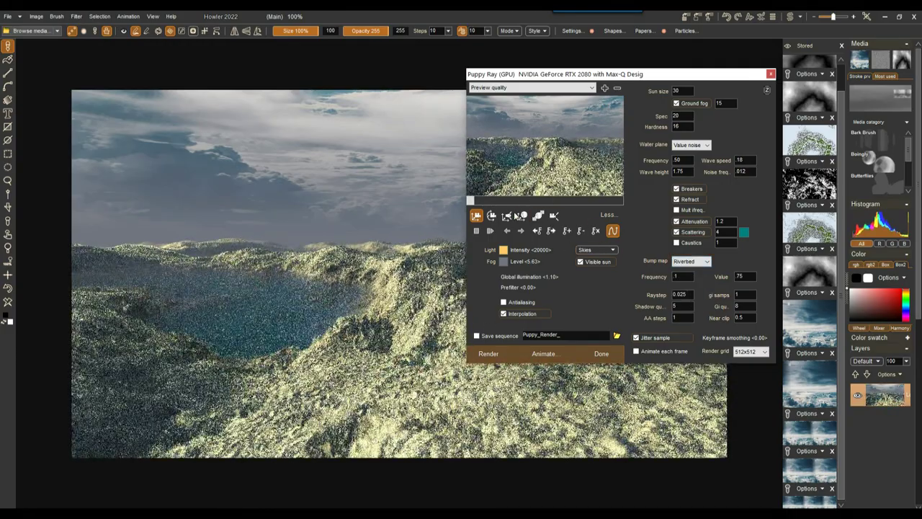
{"action": "left_click", "coordinate": [538, 215]}
{"action": "mouse_move", "coordinate": [557, 170]}
{"action": "left_mouse_down"}
{"action": "mouse_move", "coordinate": [548, 163]}
{"action": "mouse_move", "coordinate": [562, 159]}
{"action": "left_mouse_up"}
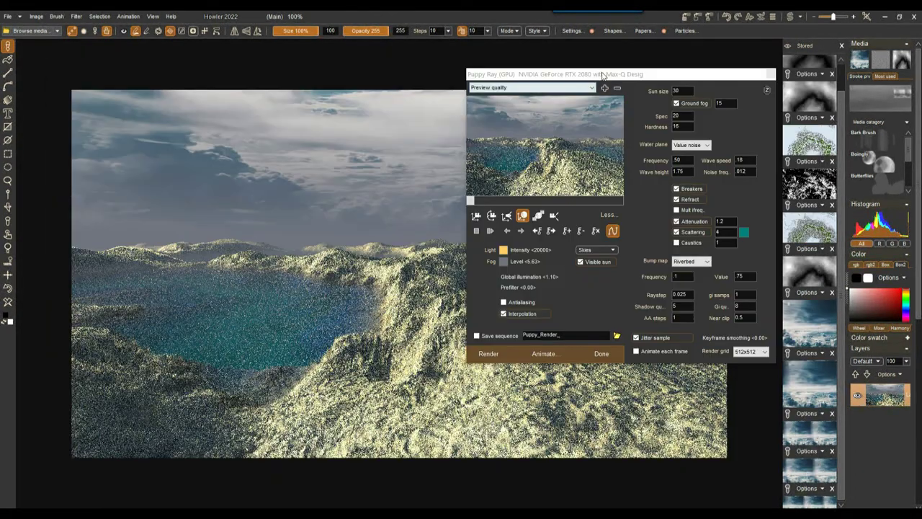
{"action": "left_click", "coordinate": [607, 76]}
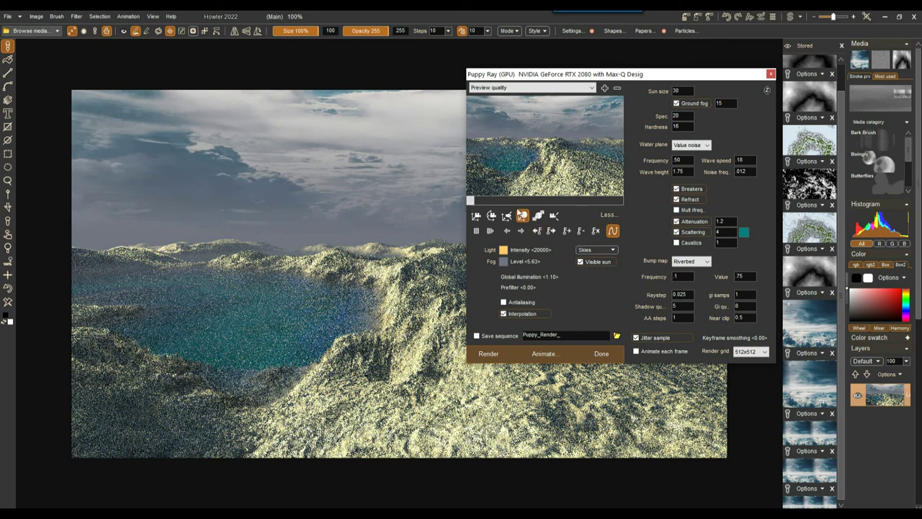
Turn the view so the sun hangs above the lake and set the light intensity to about 55785.
{"action": "left_click_drag", "start_coordinate": [491, 215], "coordinate": [584, 301]}
{"action": "left_click", "coordinate": [507, 216]}
{"action": "left_click_drag", "start_coordinate": [547, 249], "coordinate": [509, 251]}
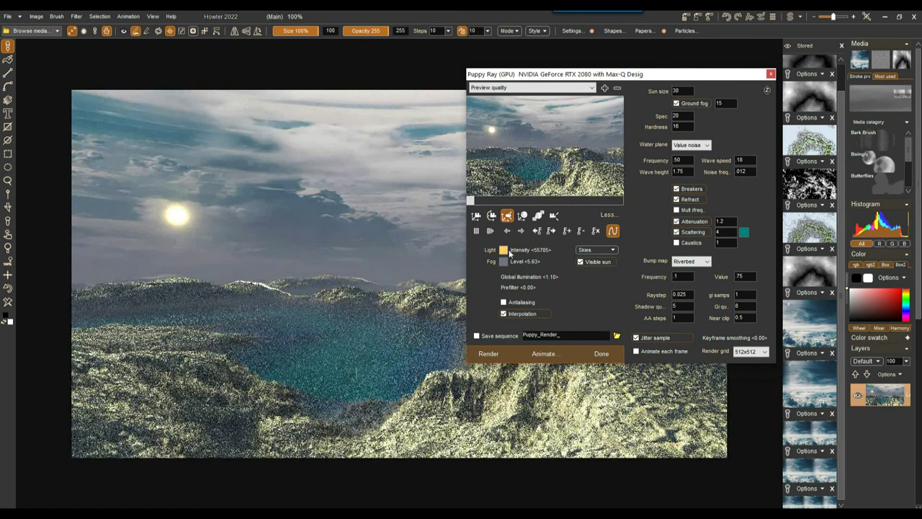
Darken the fog color to near black and move the Puppy Ray window aside to uncover more of the render.
{"action": "left_click", "coordinate": [504, 261]}
{"action": "left_click_drag", "start_coordinate": [437, 258], "coordinate": [378, 234]}
{"action": "left_click", "coordinate": [540, 216]}
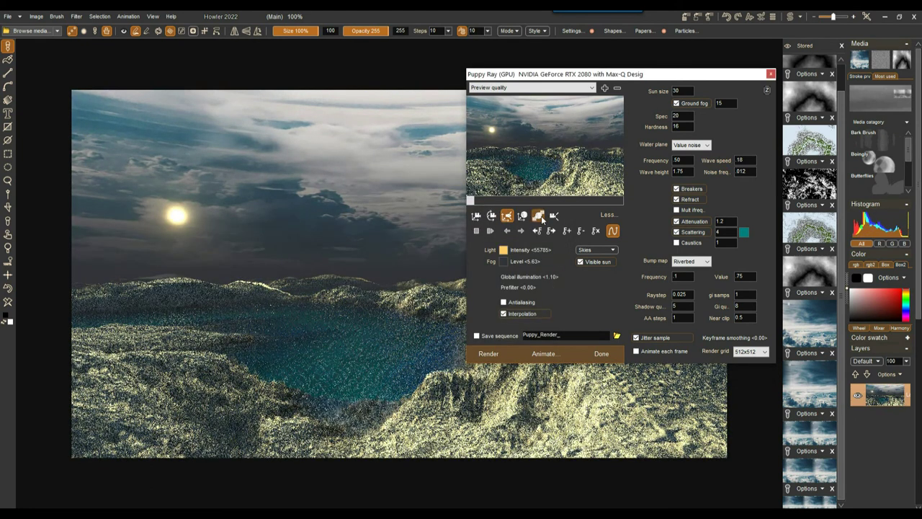
{"action": "left_click_drag", "start_coordinate": [516, 76], "coordinate": [582, 69]}
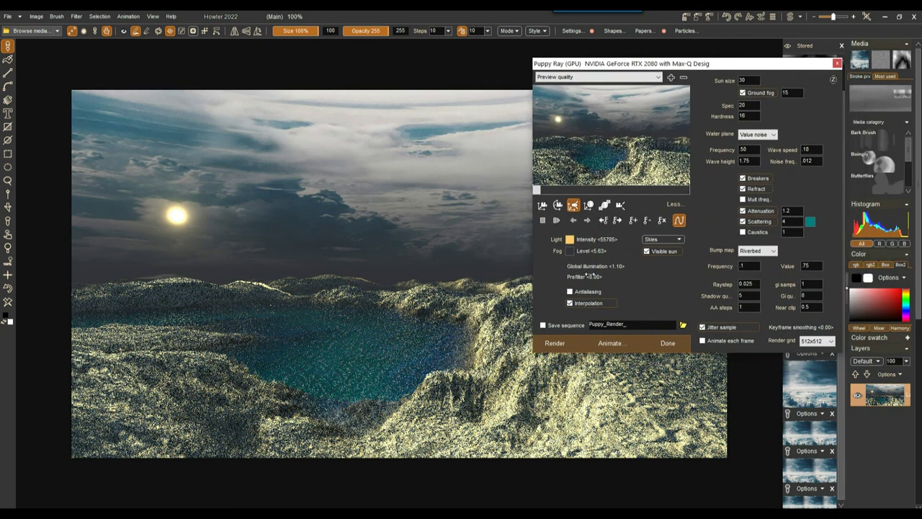
Set the fog level to 4.95 and change the fog color to a muted blue, #7783C1.
{"action": "left_click_drag", "start_coordinate": [601, 250], "coordinate": [601, 251]}
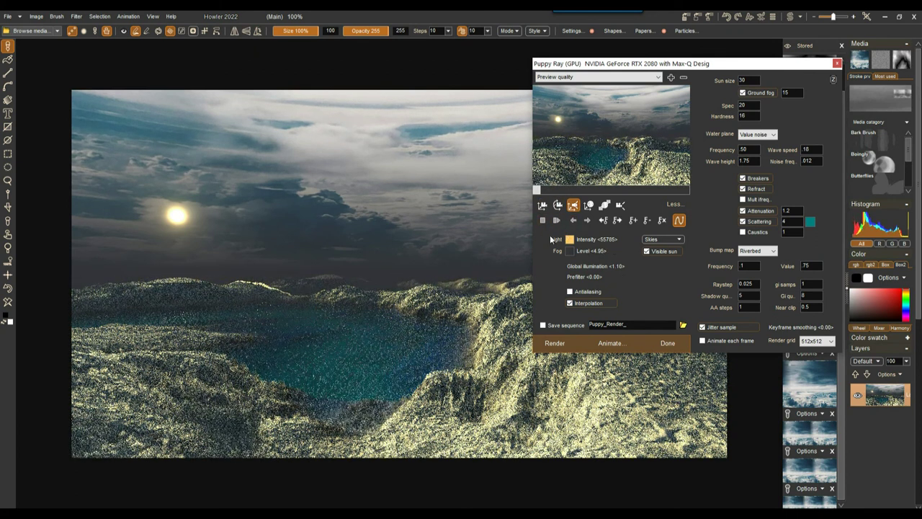
{"action": "left_click", "coordinate": [571, 251]}
{"action": "mouse_move", "coordinate": [394, 325]}
{"action": "left_mouse_down"}
{"action": "mouse_move", "coordinate": [411, 327]}
{"action": "mouse_move", "coordinate": [400, 318]}
{"action": "left_mouse_up"}
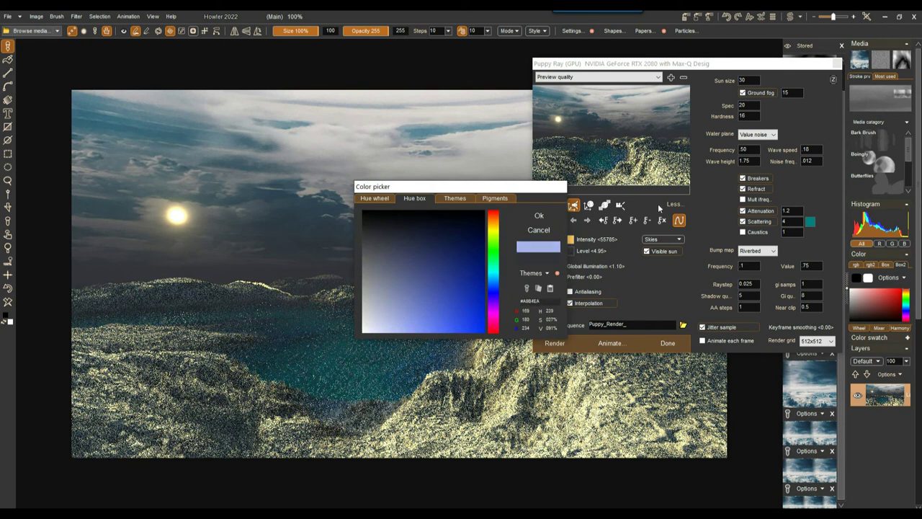
{"action": "left_click_drag", "start_coordinate": [420, 285], "coordinate": [414, 300]}
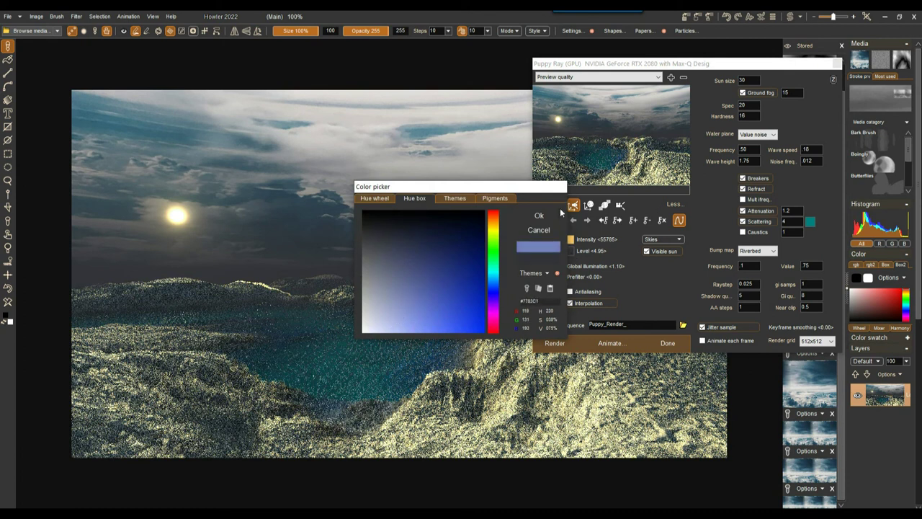
{"action": "left_click", "coordinate": [553, 216]}
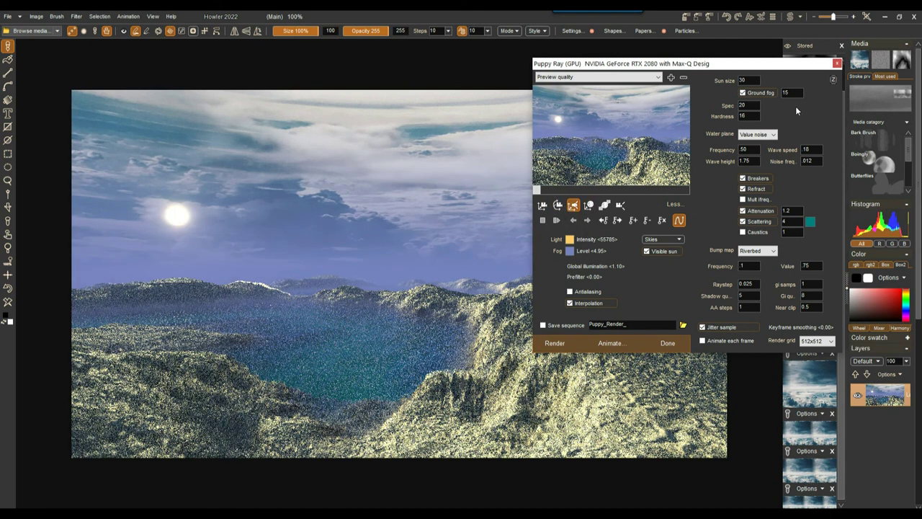
Switch the water plane to Perlin noise and set its wave height to 4.
{"action": "left_click", "coordinate": [753, 133]}
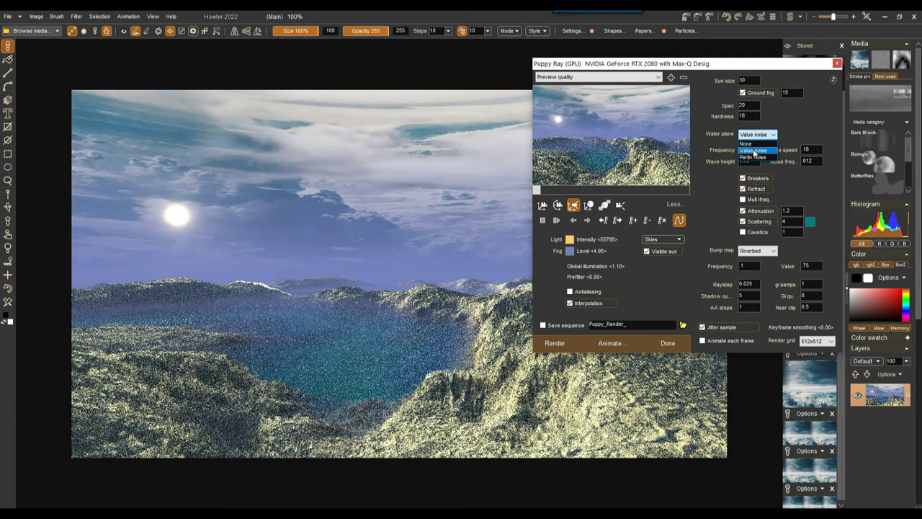
{"action": "left_click", "coordinate": [754, 157]}
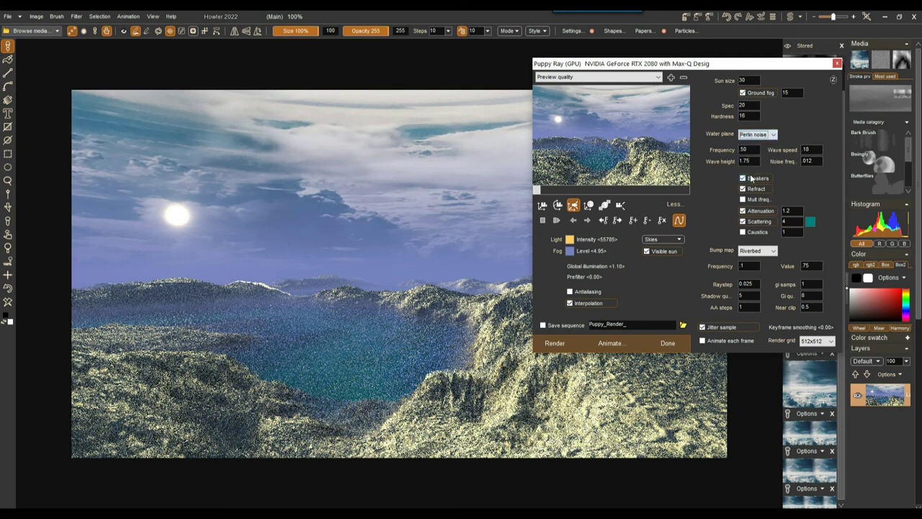
{"action": "left_click_drag", "start_coordinate": [755, 159], "coordinate": [704, 160]}
{"action": "type", "text": "33"}
{"action": "left_click_drag", "start_coordinate": [750, 160], "coordinate": [710, 179]}
{"action": "type", "text": "22"}
Set the water's scattering and caustics values to 22 and enable caustics.
{"action": "double_click", "coordinate": [787, 231]}
{"action": "type", "text": "22"}
{"action": "left_click", "coordinate": [743, 232]}
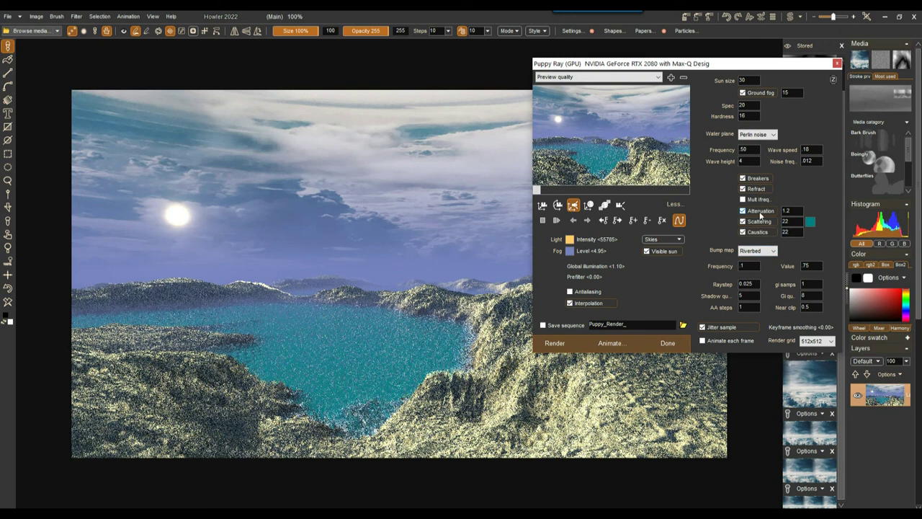
Change the water's scattering color to a very dark teal, RGB 10, 39, 39.
{"action": "left_click", "coordinate": [811, 221]}
{"action": "left_click", "coordinate": [459, 226]}
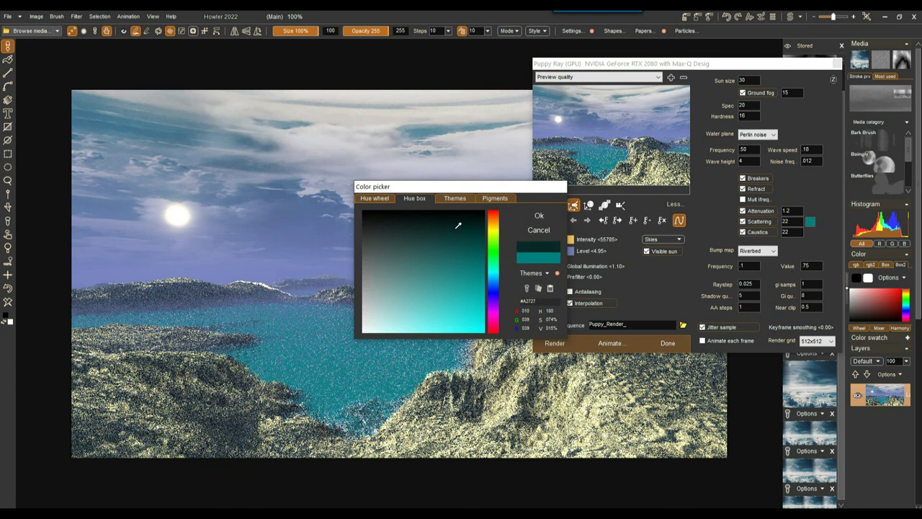
{"action": "left_click", "coordinate": [542, 216]}
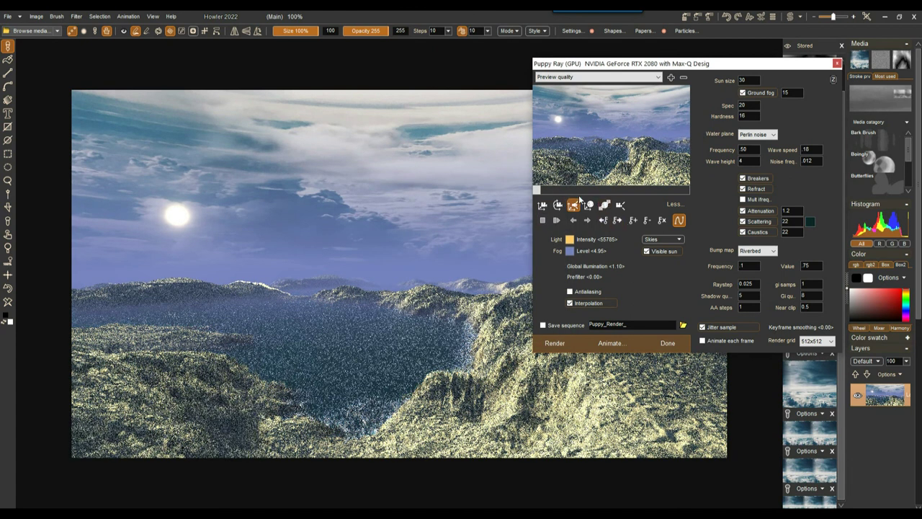
Preview the scene at High quality, move the Puppy Ray window off the image, and raise the quality preset to Final render.
{"action": "left_click", "coordinate": [593, 77]}
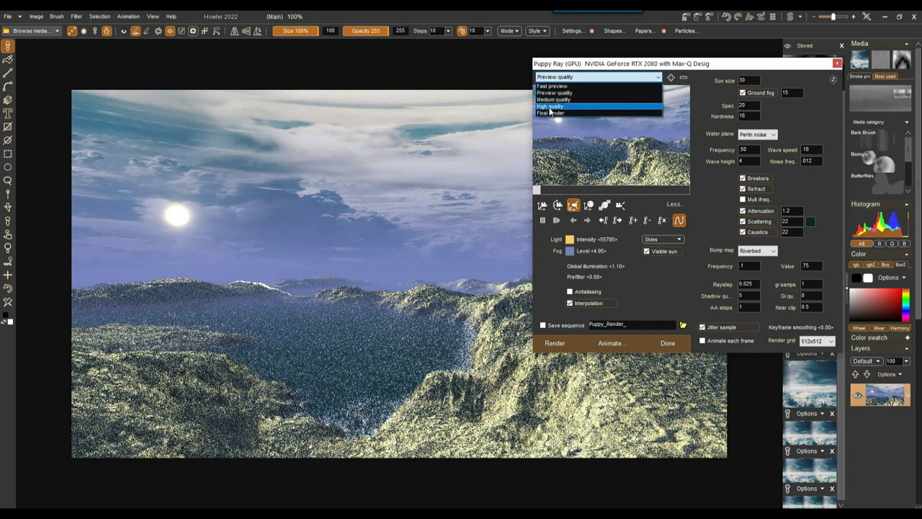
{"action": "left_click", "coordinate": [550, 108]}
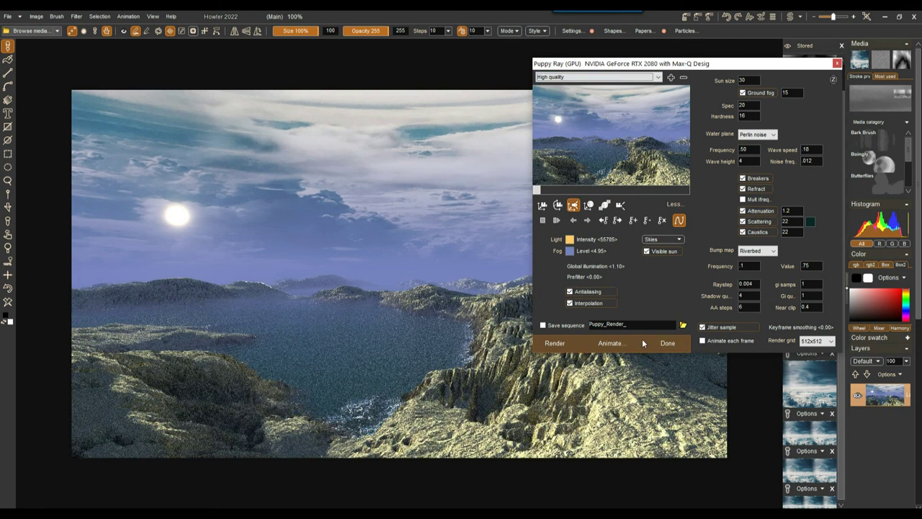
{"action": "left_click_drag", "start_coordinate": [566, 67], "coordinate": [607, 52]}
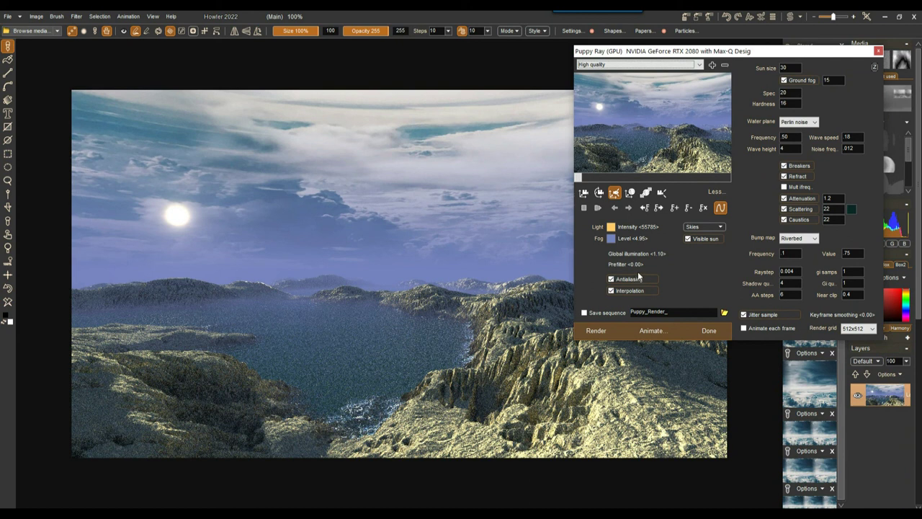
{"action": "left_click", "coordinate": [613, 64]}
{"action": "left_click", "coordinate": [598, 101]}
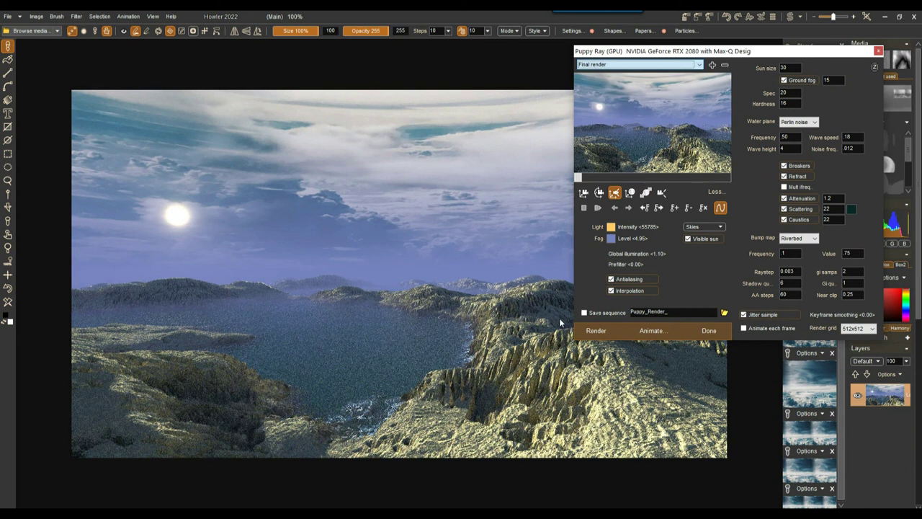